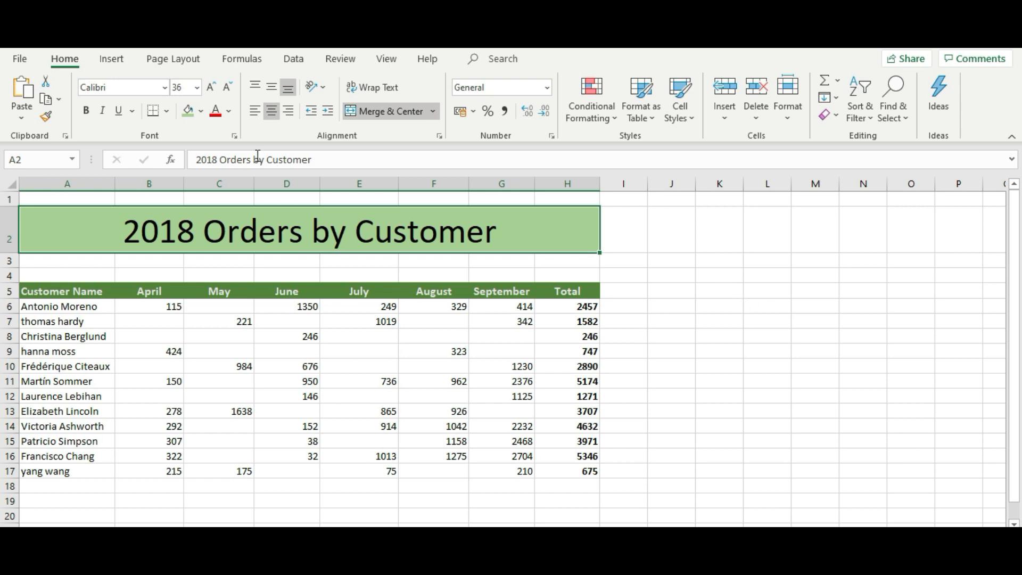
Step: Insert the Knowledge Platform logo from Documents > ExcelTutorial beside the '2018 Orders by Customer' title
click(113, 61)
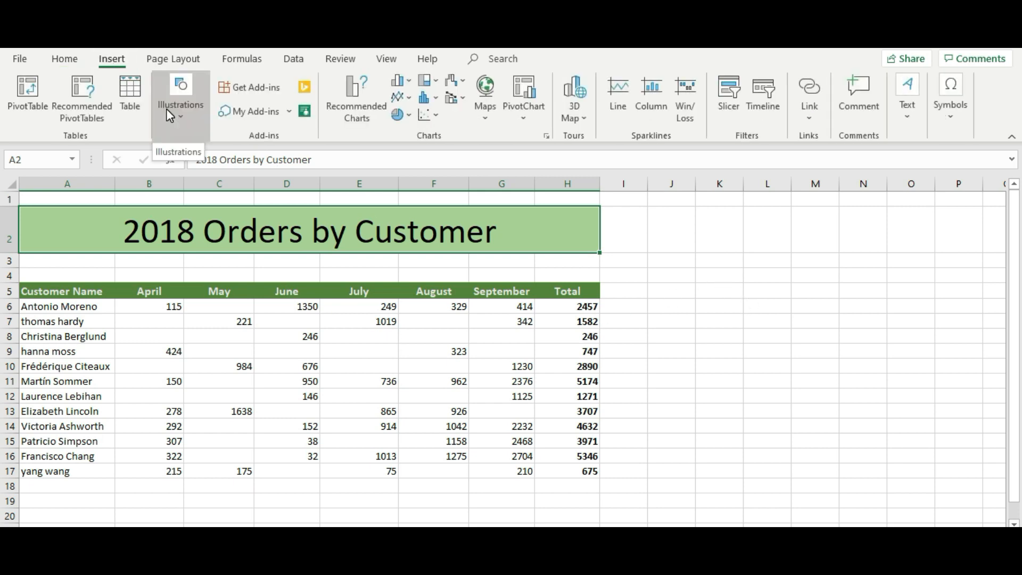
click(180, 116)
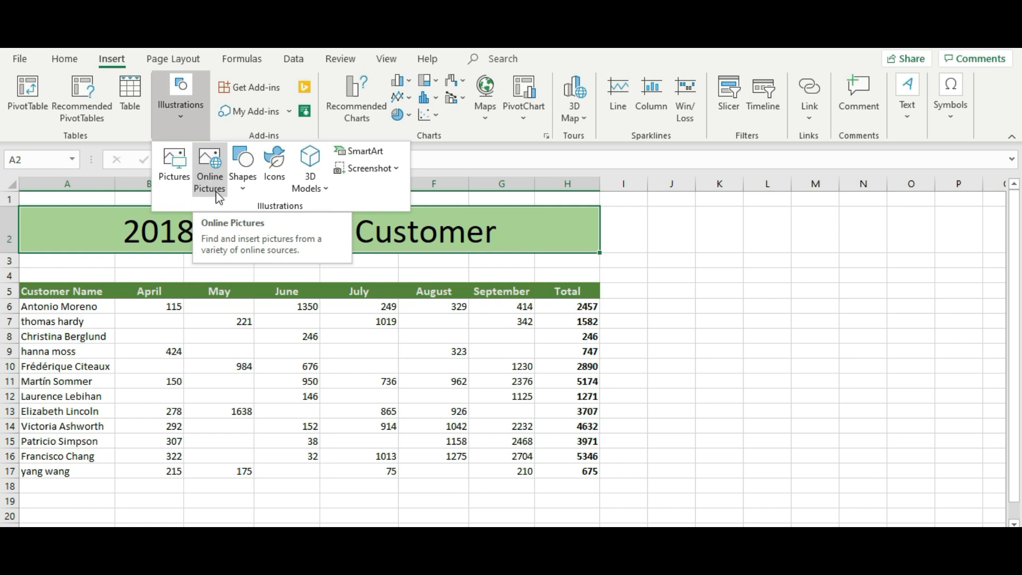
click(186, 164)
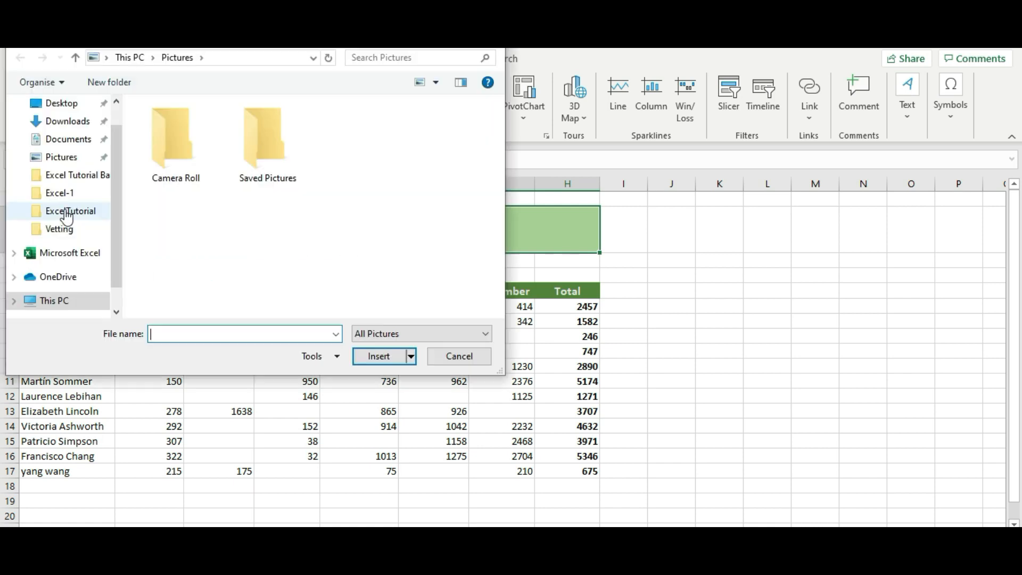
click(65, 216)
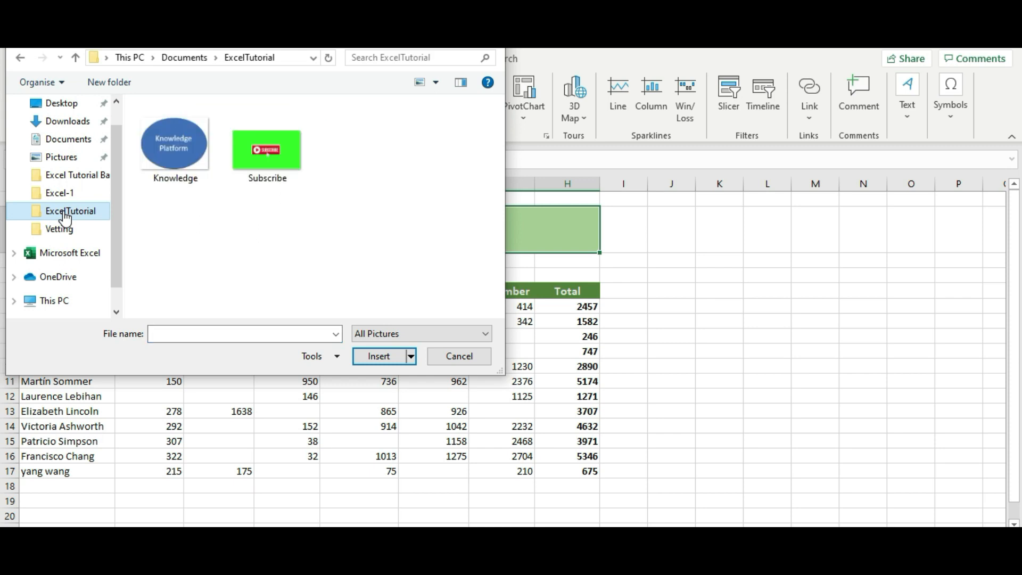
double_click(162, 154)
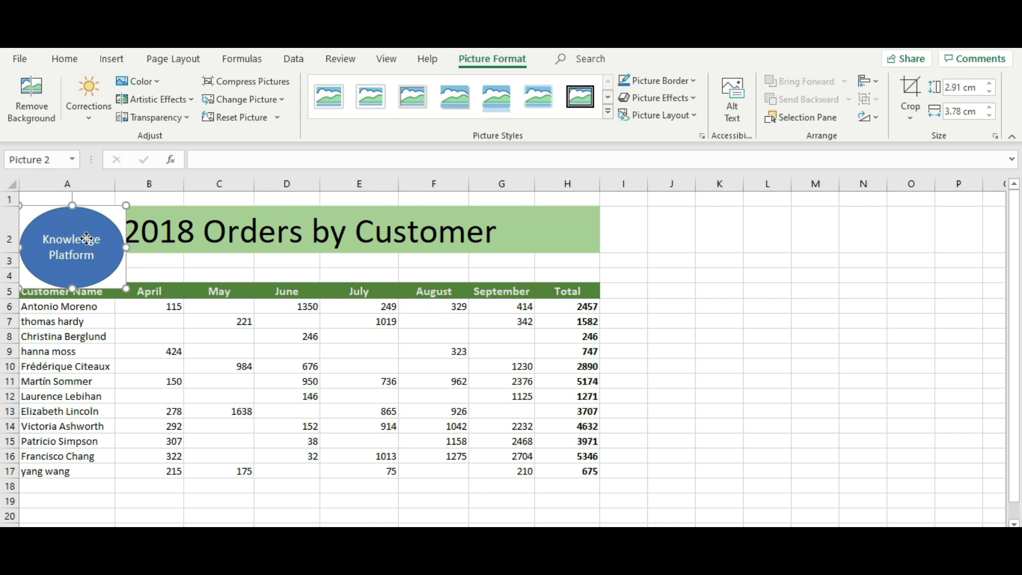
Step: Shrink the logo to the title row's height and paste a copy at the row's right end over G2:H2
mouse_move(86, 238)
mouse_down()
mouse_move(320, 239)
mouse_move(752, 299)
mouse_move(976, 388)
mouse_move(733, 272)
mouse_move(71, 229)
mouse_up()
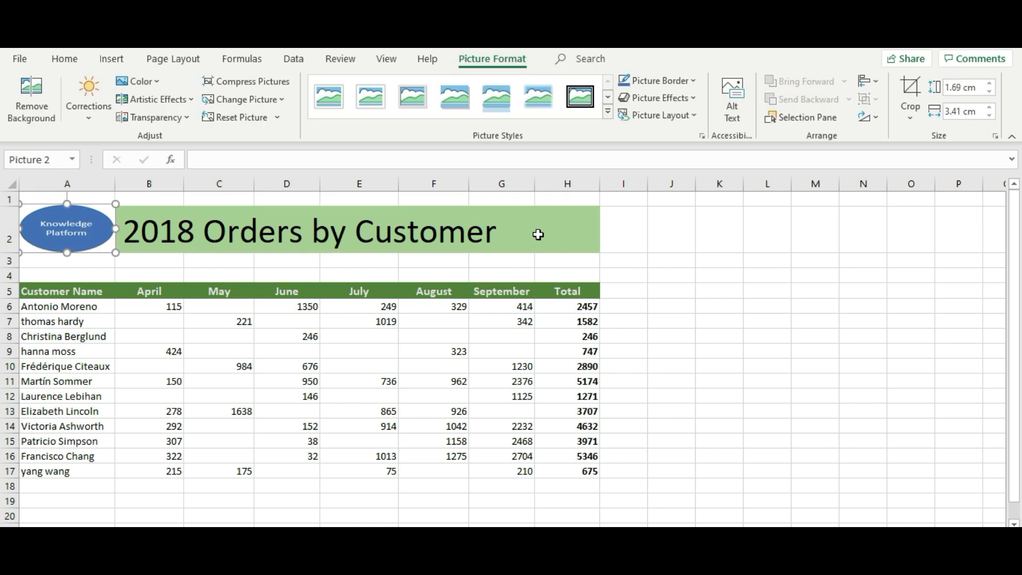
click(538, 235)
key(ctrl+v)
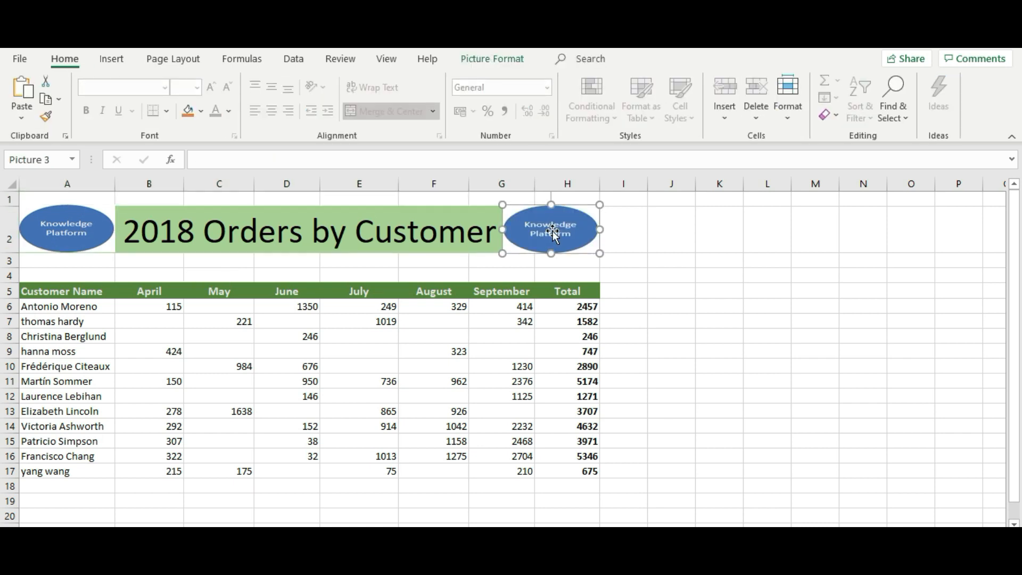
key(Escape)
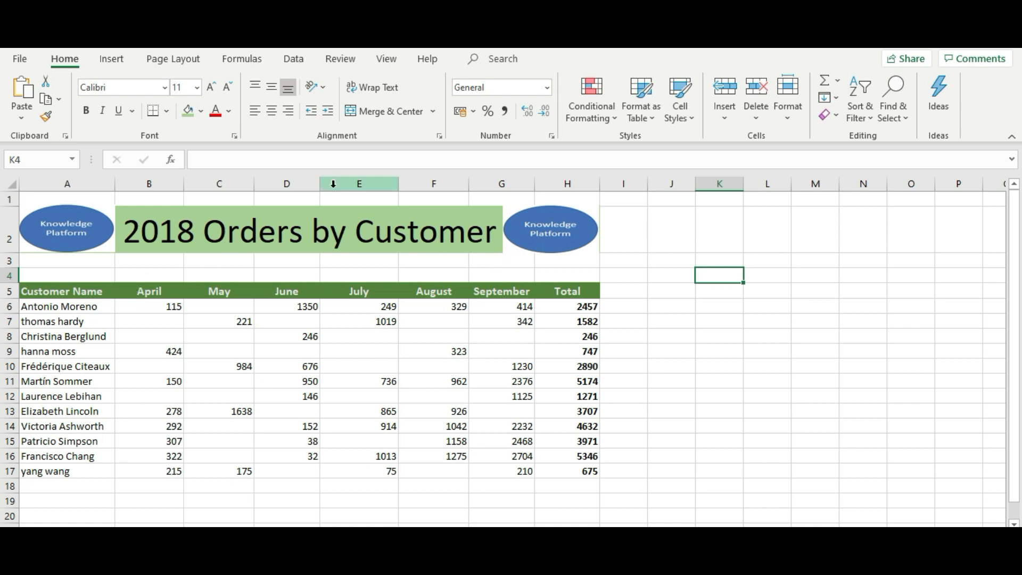
click(63, 230)
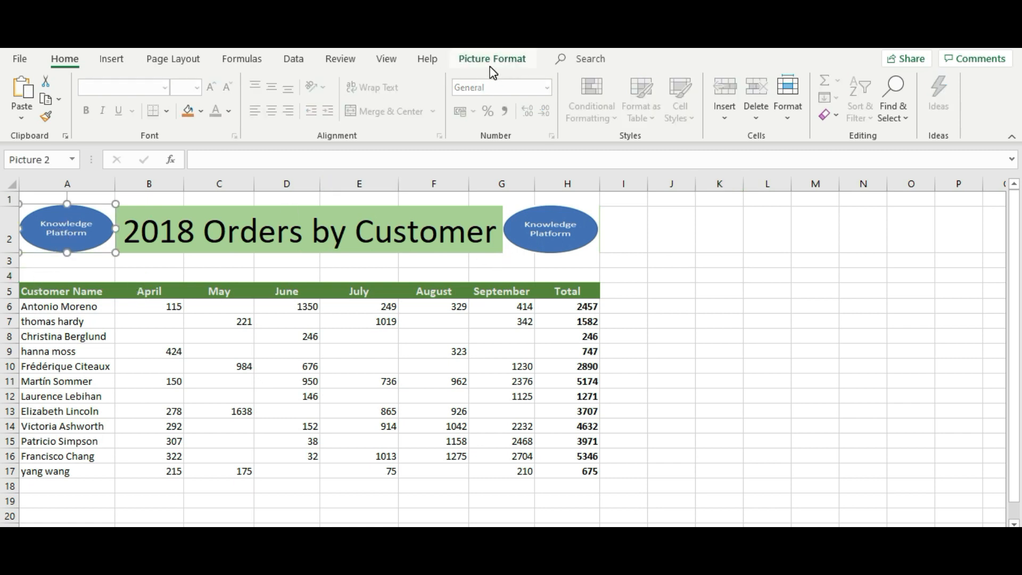
Step: Recolour the left and right logos to Blue, Accent color 1 Dark
click(503, 62)
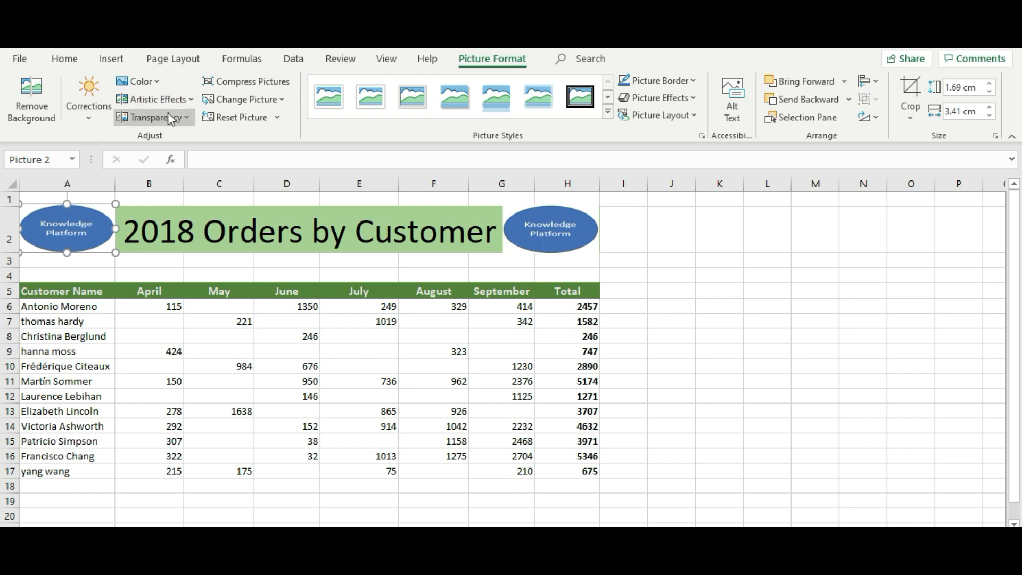
click(154, 85)
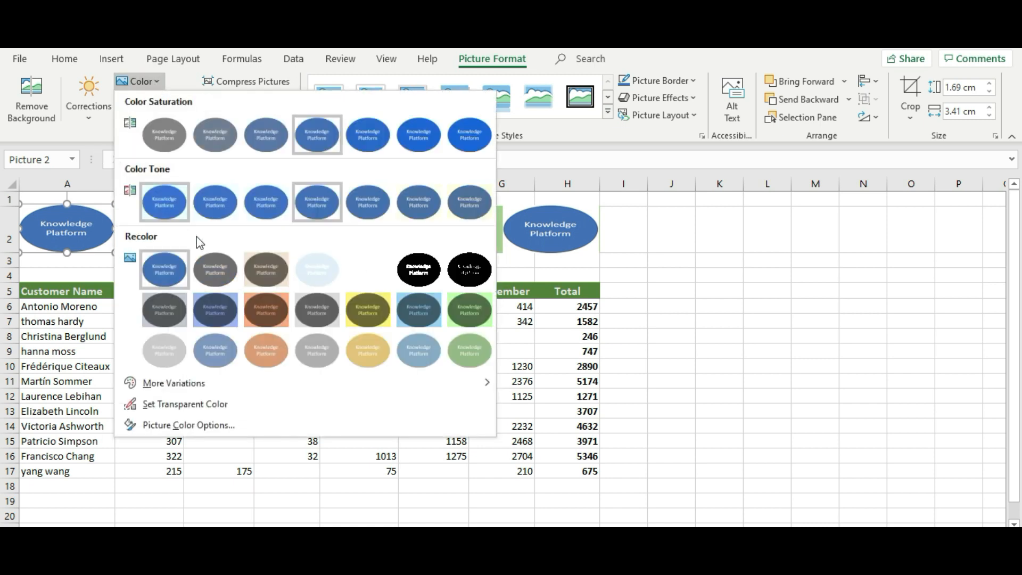
click(215, 310)
click(566, 238)
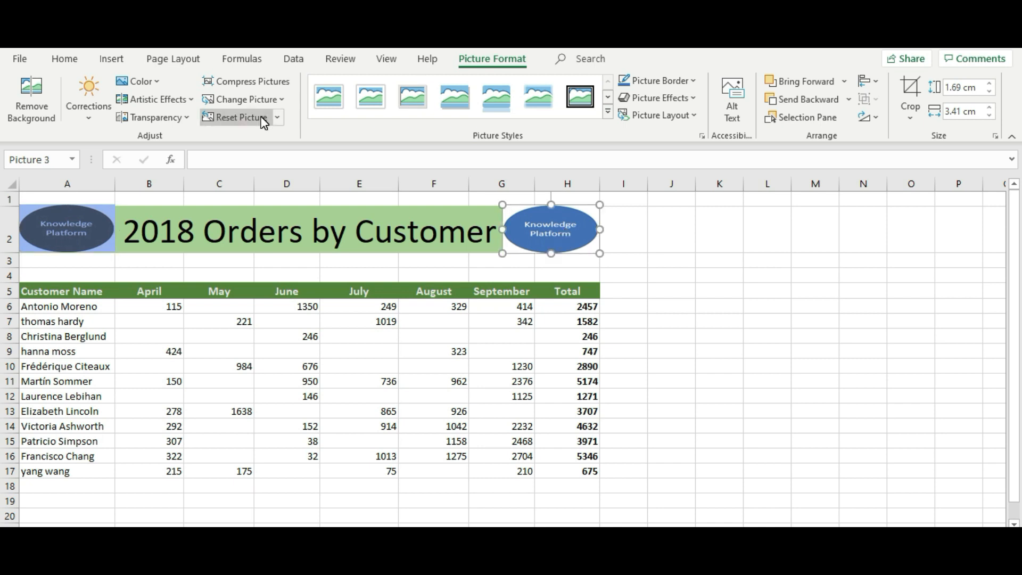
click(158, 79)
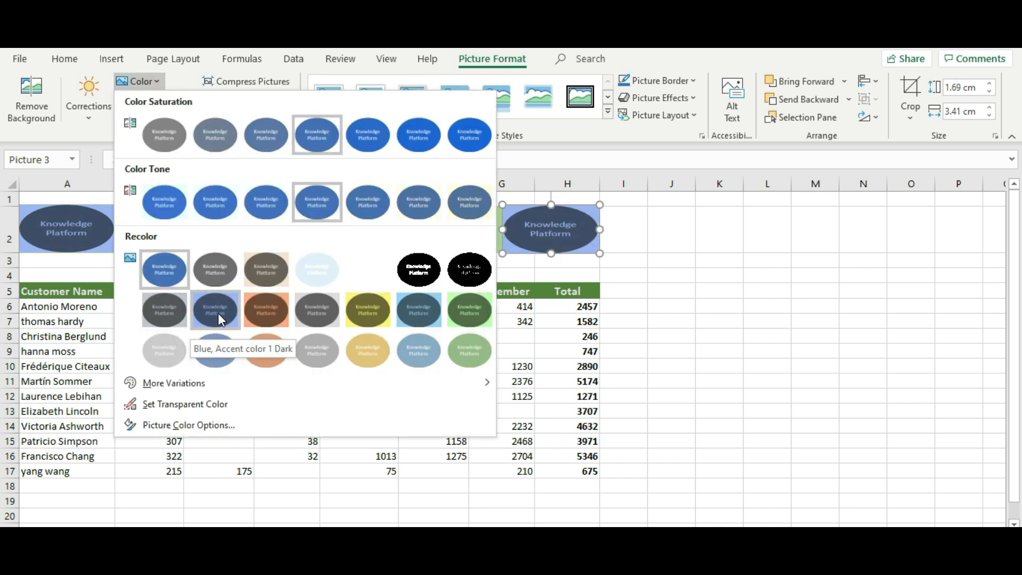
click(218, 313)
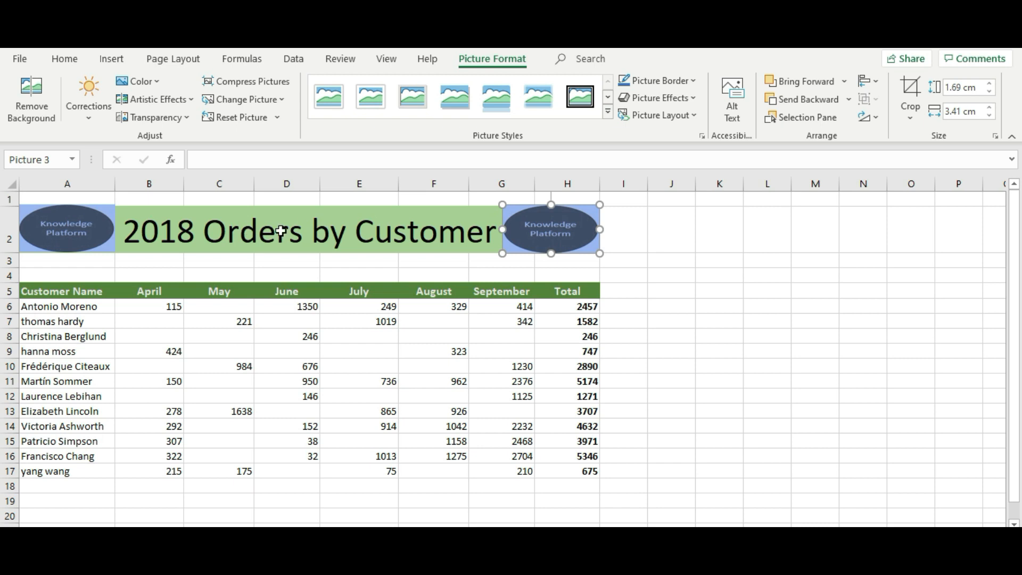
click(296, 231)
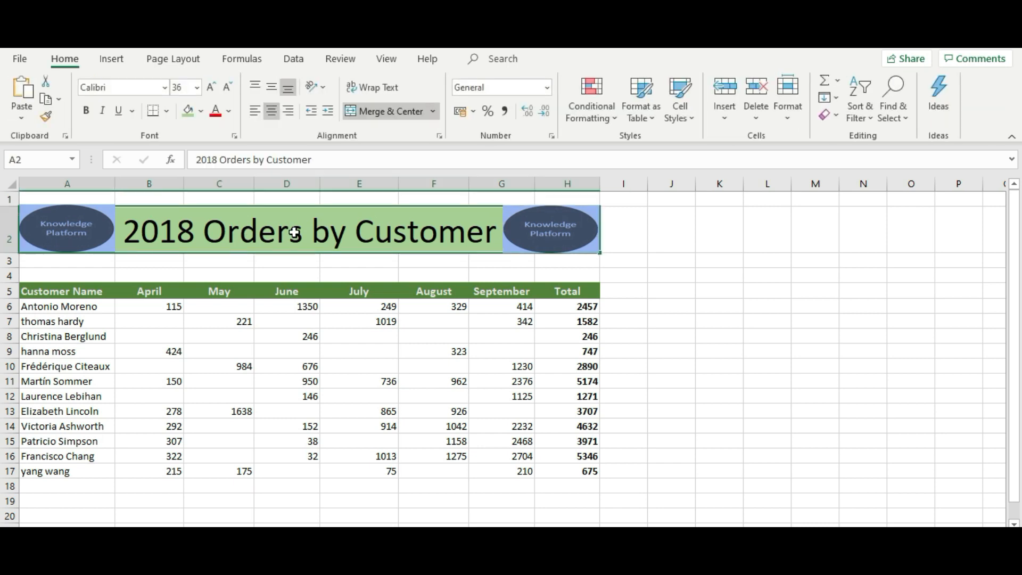
Step: Fill the merged title cell with Blue, Accent 5, Lighter 40% instead of green
right_click(294, 233)
click(367, 121)
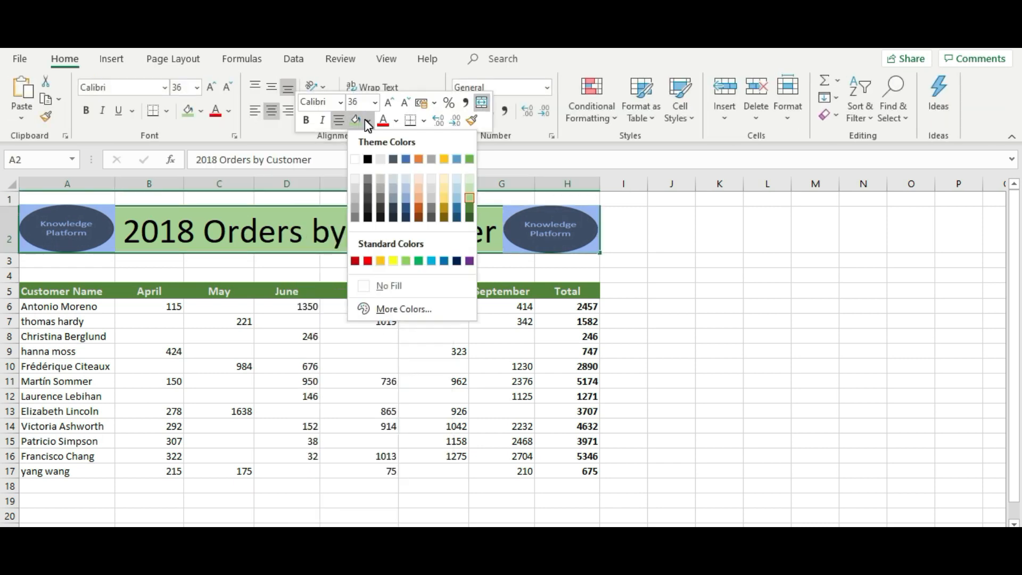
click(458, 197)
click(552, 208)
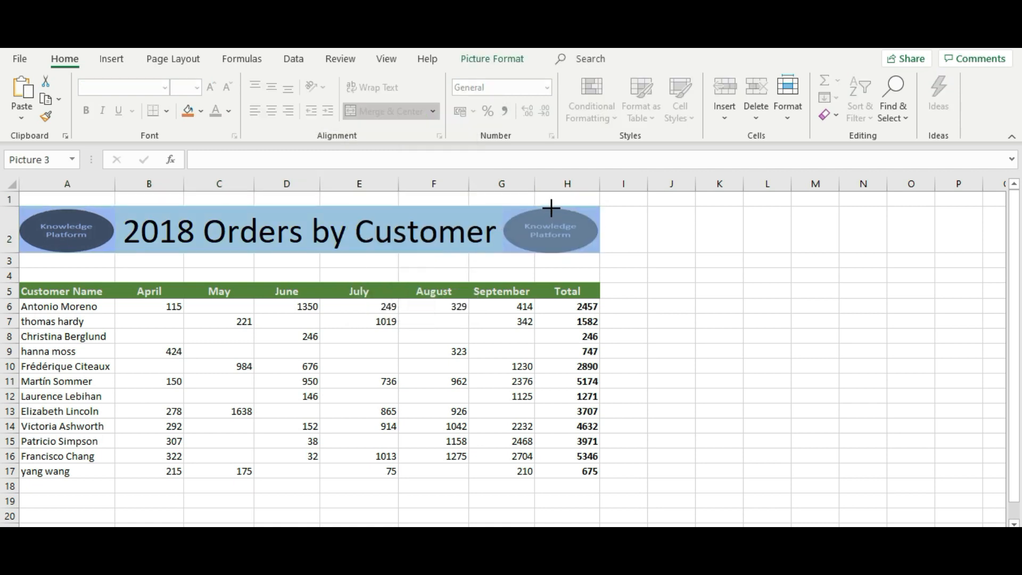
key(Escape)
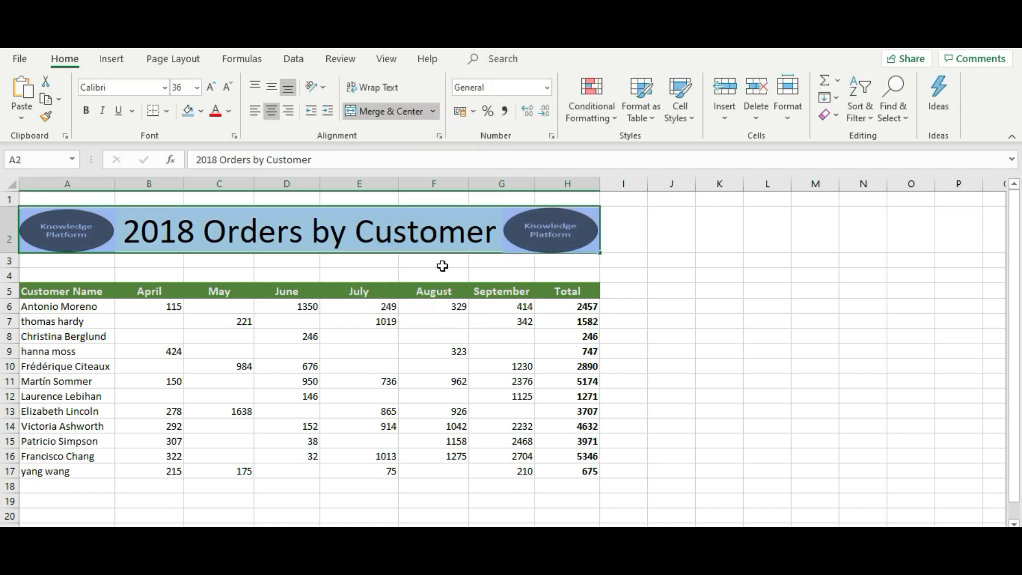
click(624, 250)
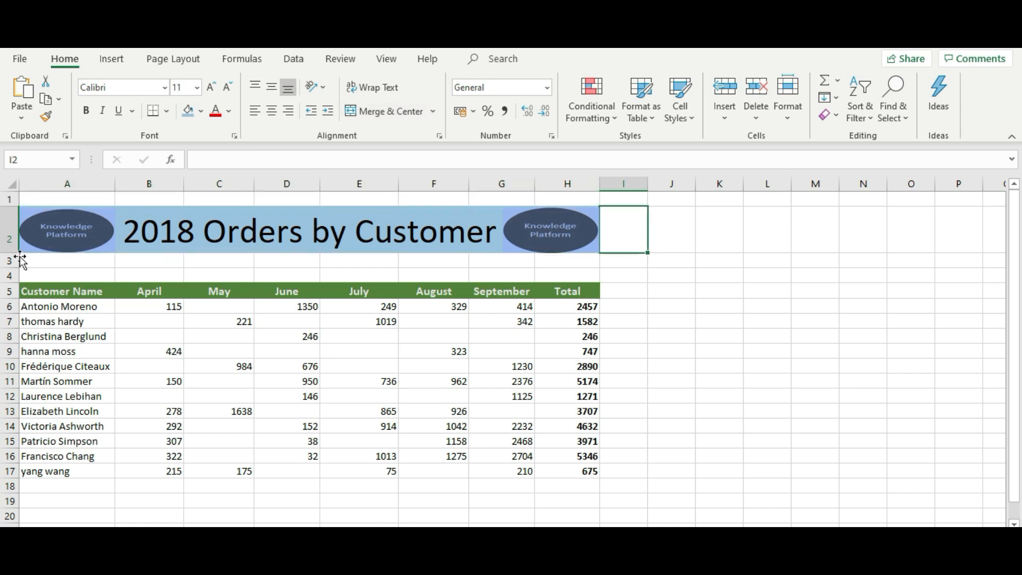
click(57, 247)
Step: Give the left logo a gold picture border with 3 pt weight
click(486, 61)
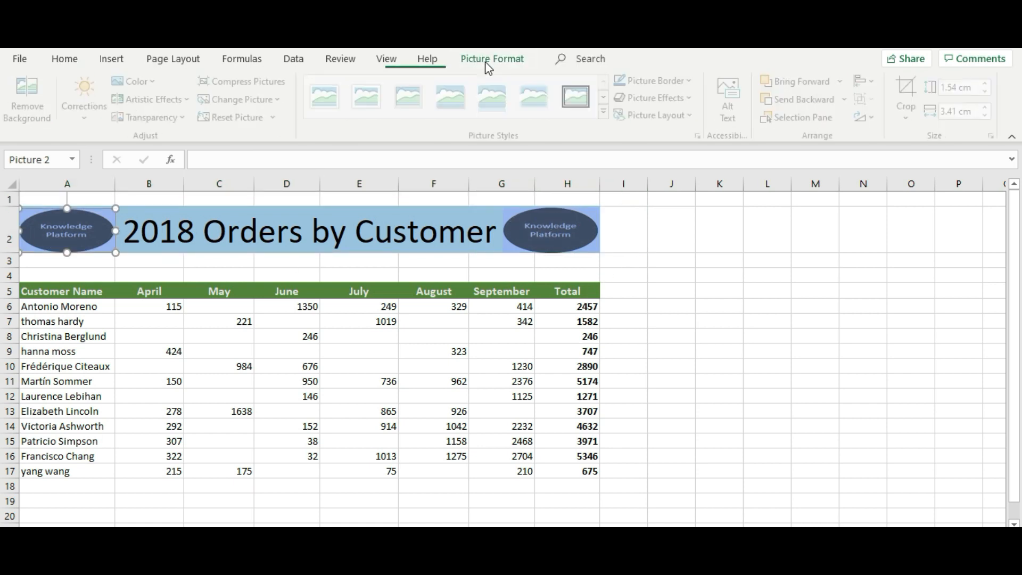
click(692, 81)
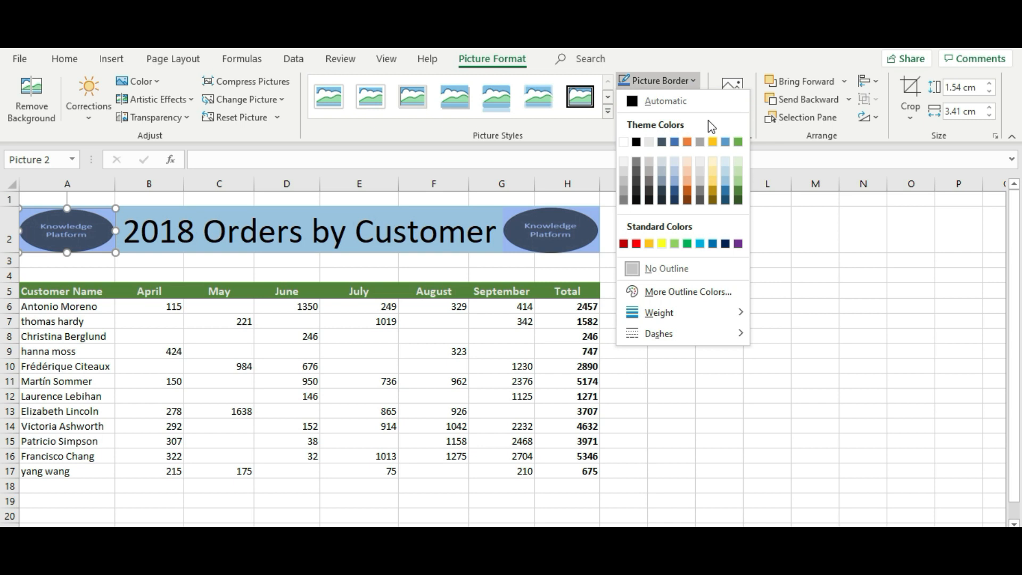
click(714, 142)
click(692, 81)
mouse_move(650, 320)
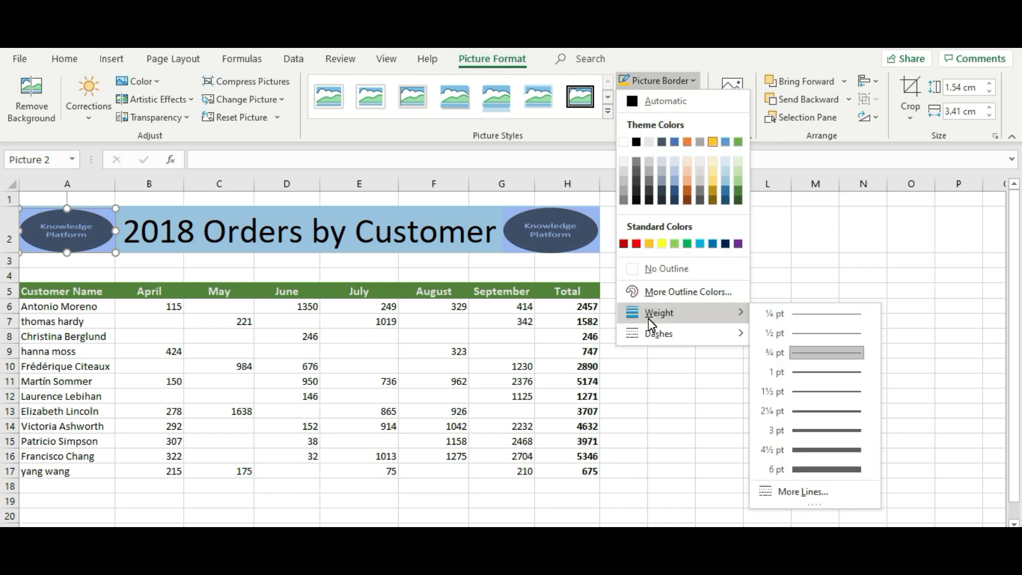
click(796, 435)
click(797, 426)
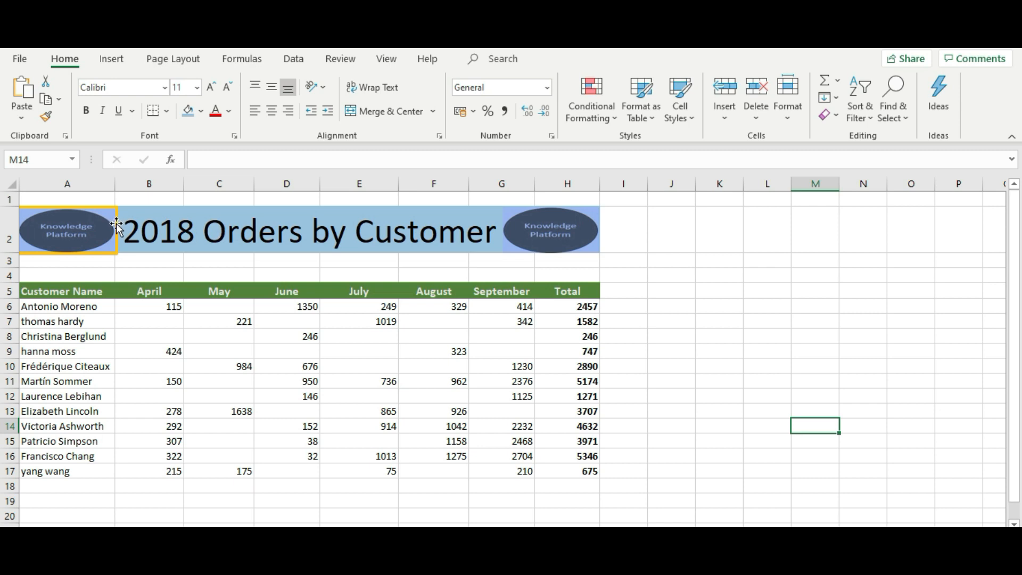
Step: Give the right-hand logo the same thick 3 pt gold border
click(557, 228)
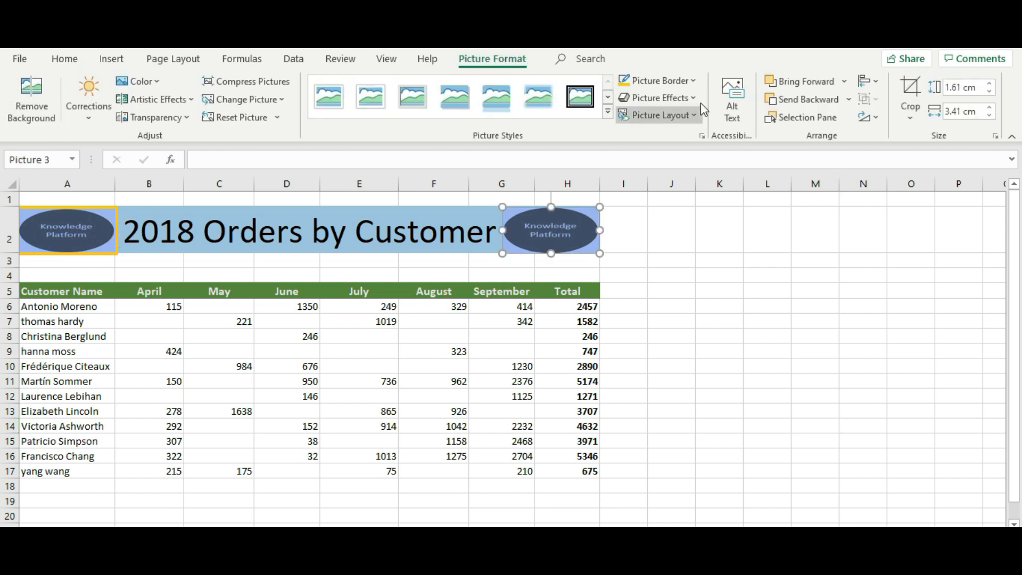
click(695, 83)
mouse_move(737, 313)
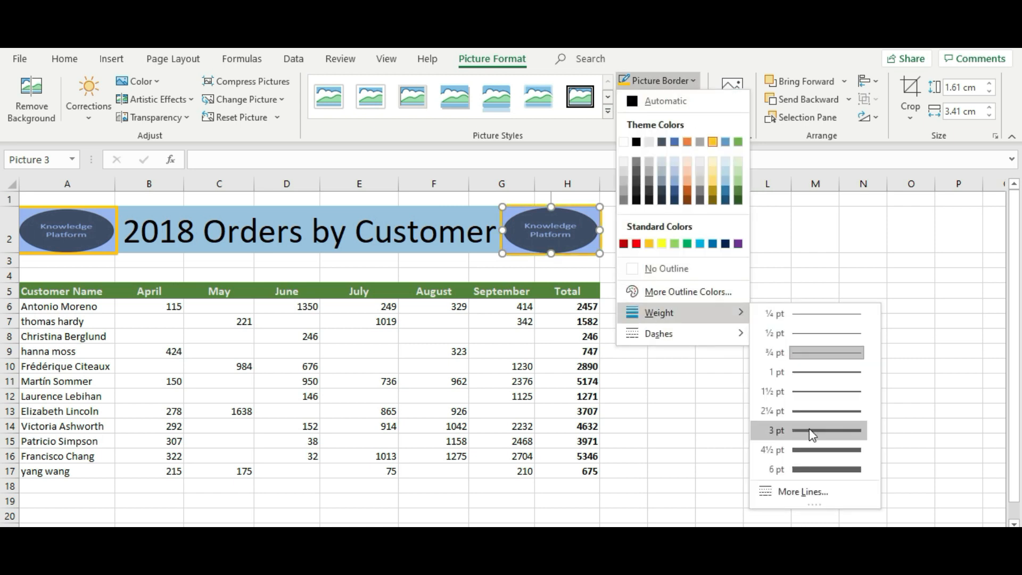
click(808, 426)
click(808, 428)
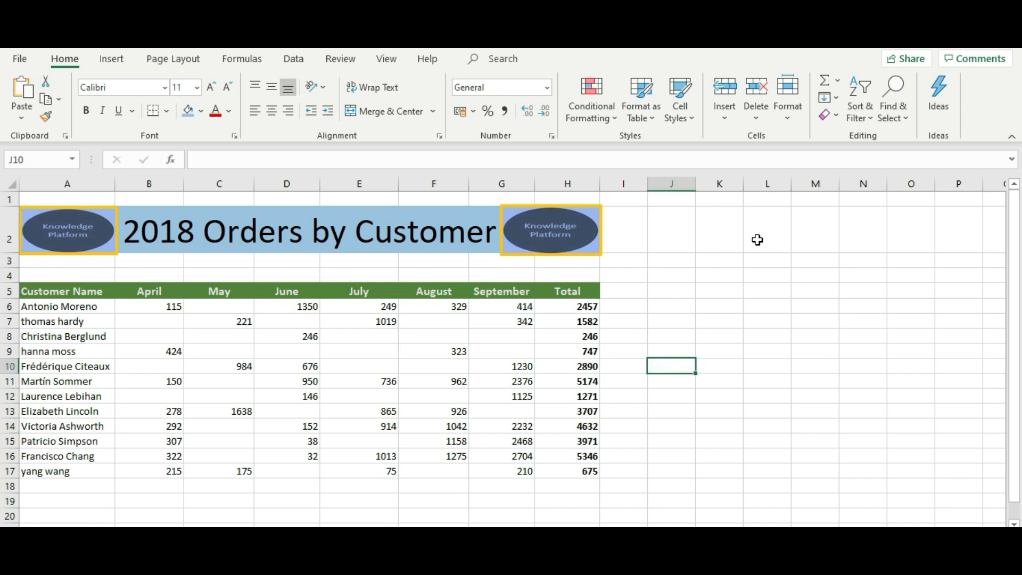
Step: Draw a rectangle covering the Total values in H6:H17
click(117, 66)
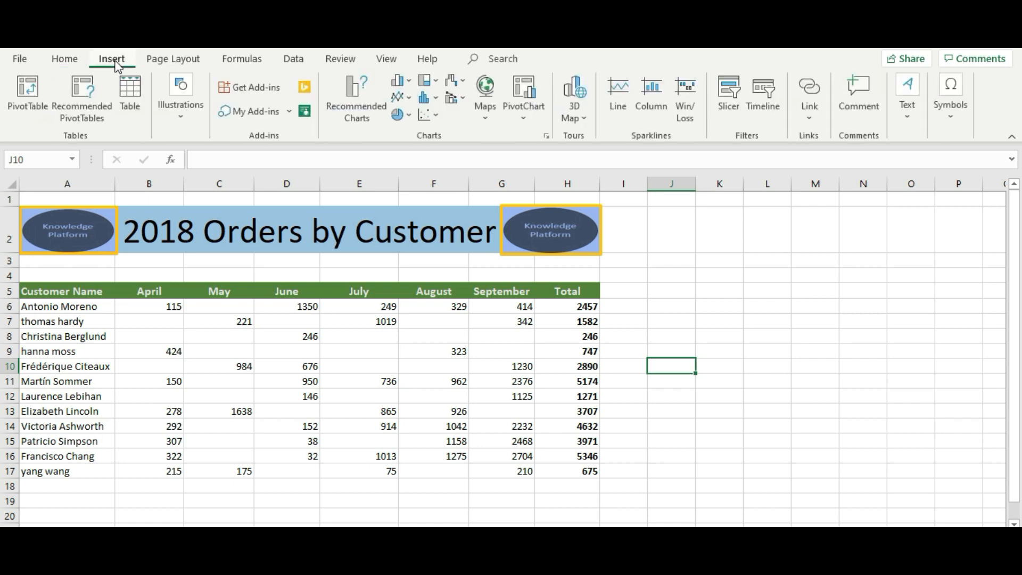
click(179, 114)
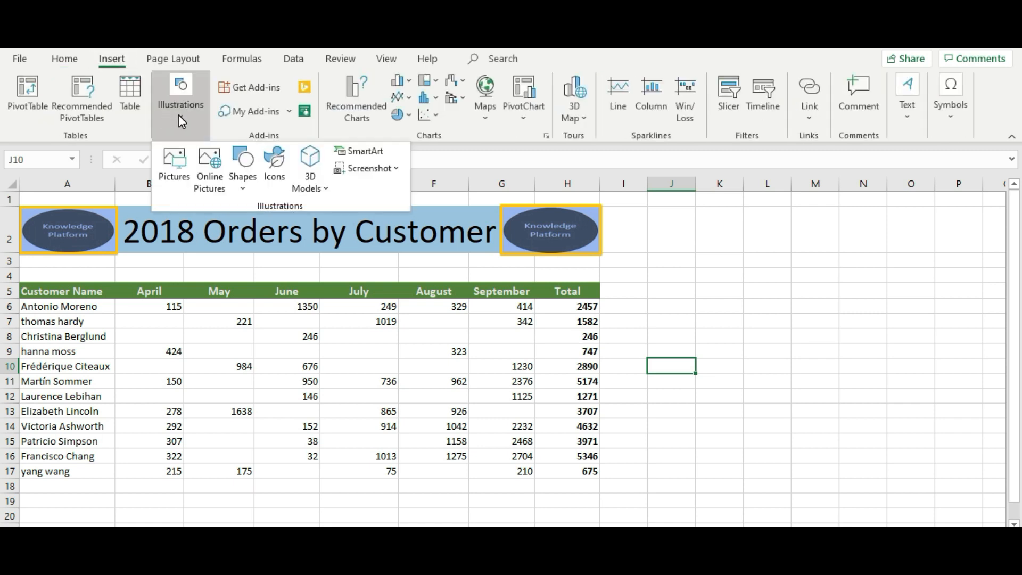
click(238, 167)
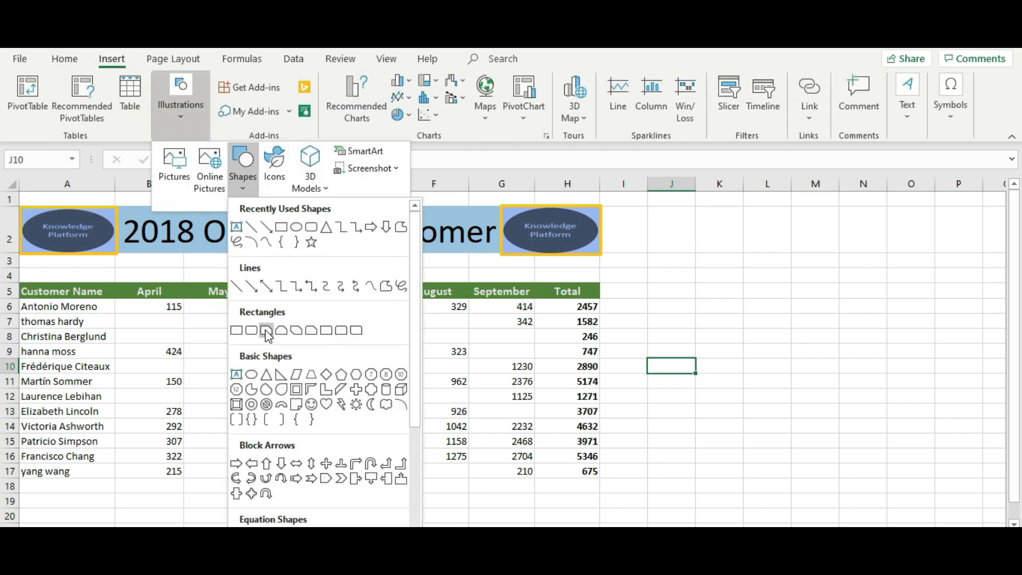
click(237, 331)
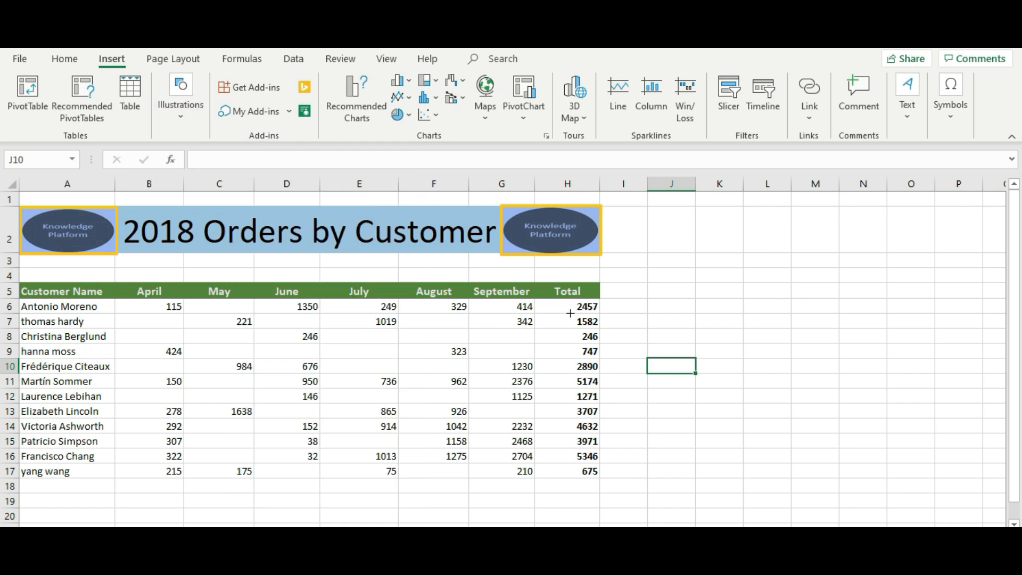
click(570, 313)
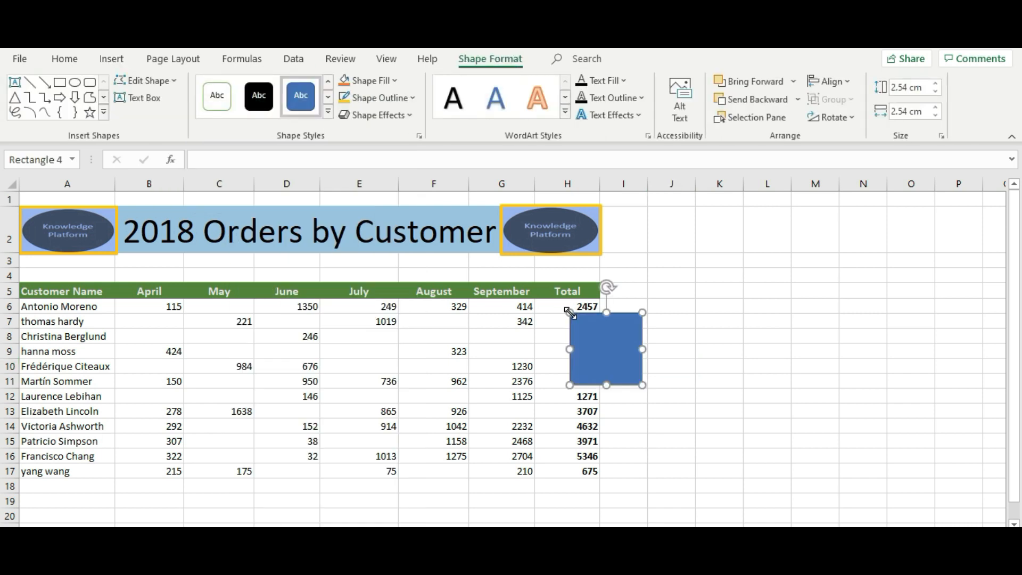
drag(608, 329, 575, 314)
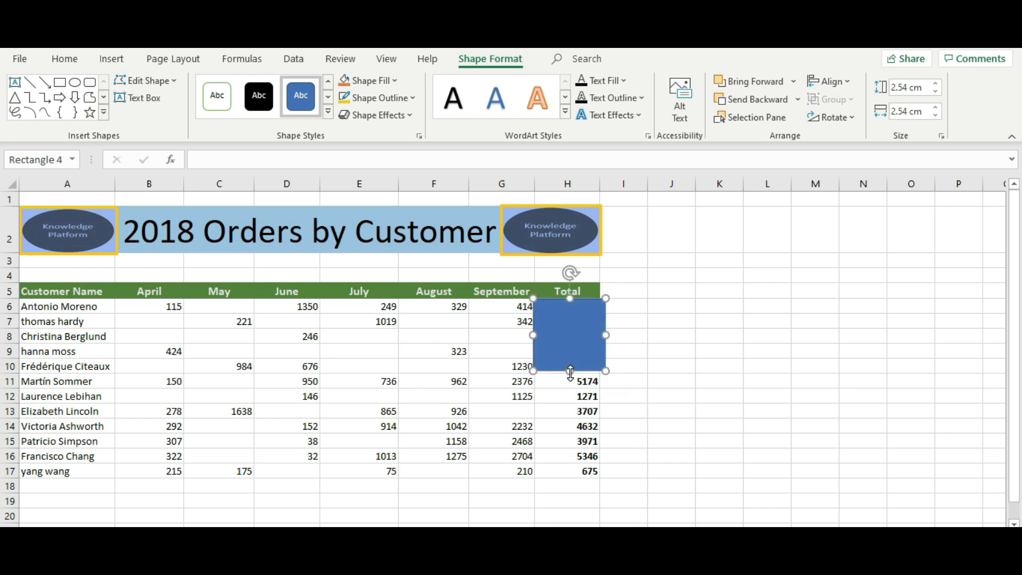
drag(570, 371, 573, 474)
drag(573, 473, 573, 475)
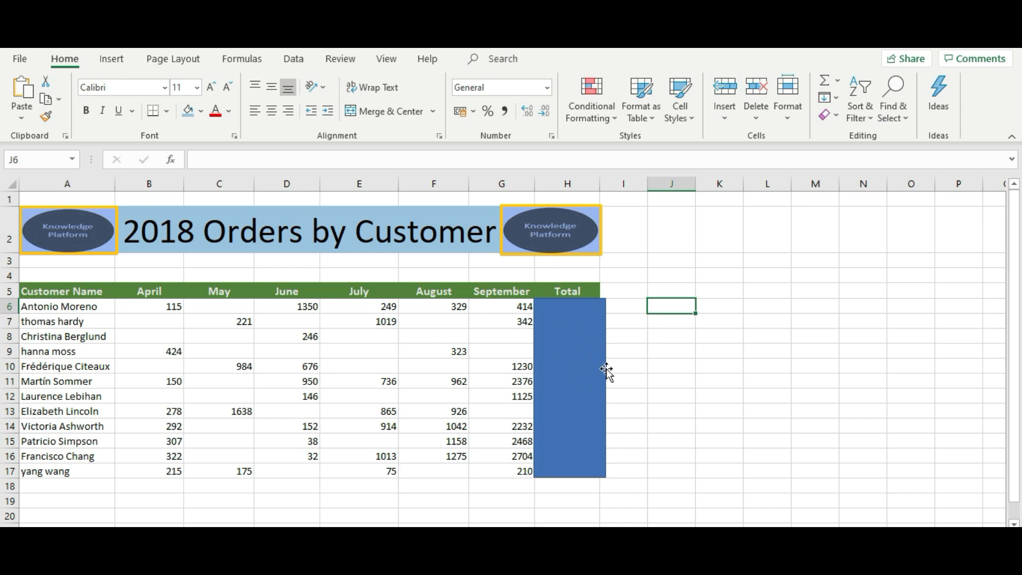
click(762, 355)
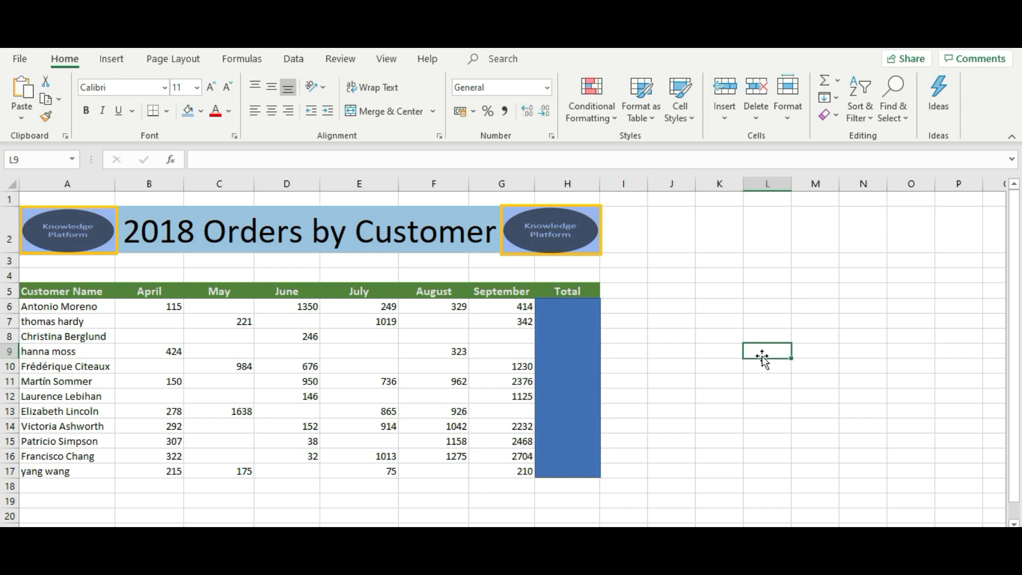
Step: Set the rectangle to No Fill so the totals show through
click(576, 362)
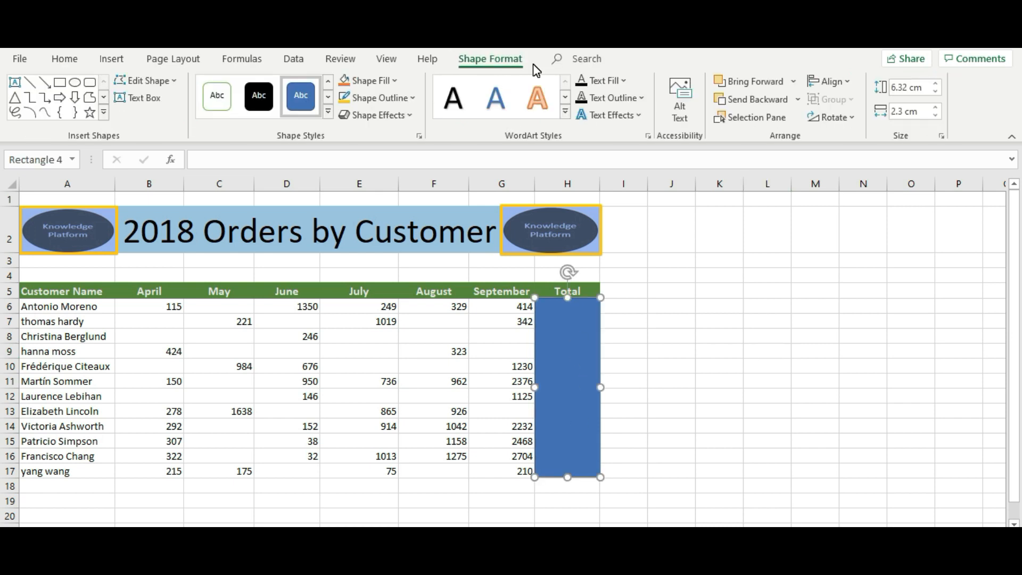
click(396, 84)
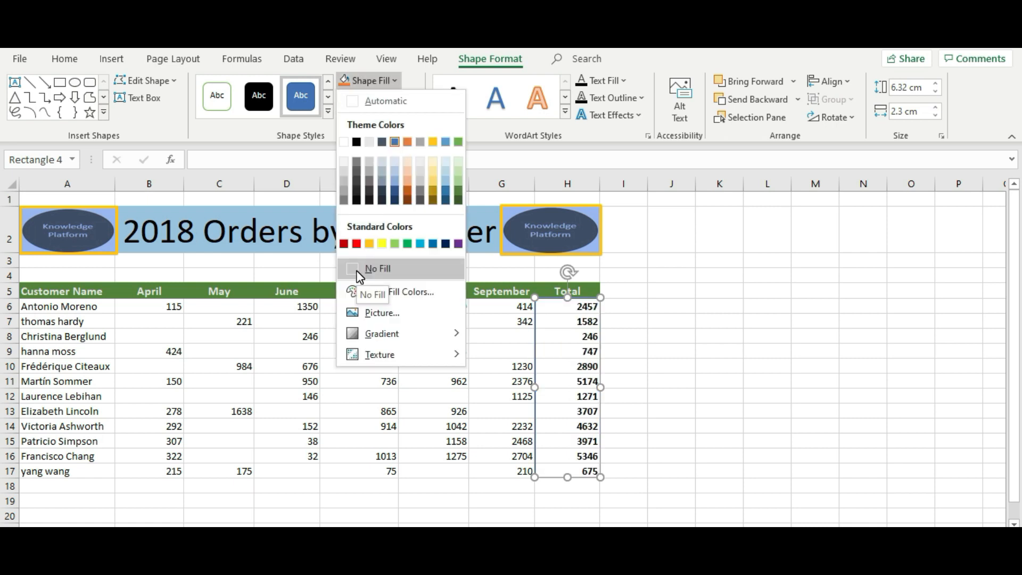
click(359, 273)
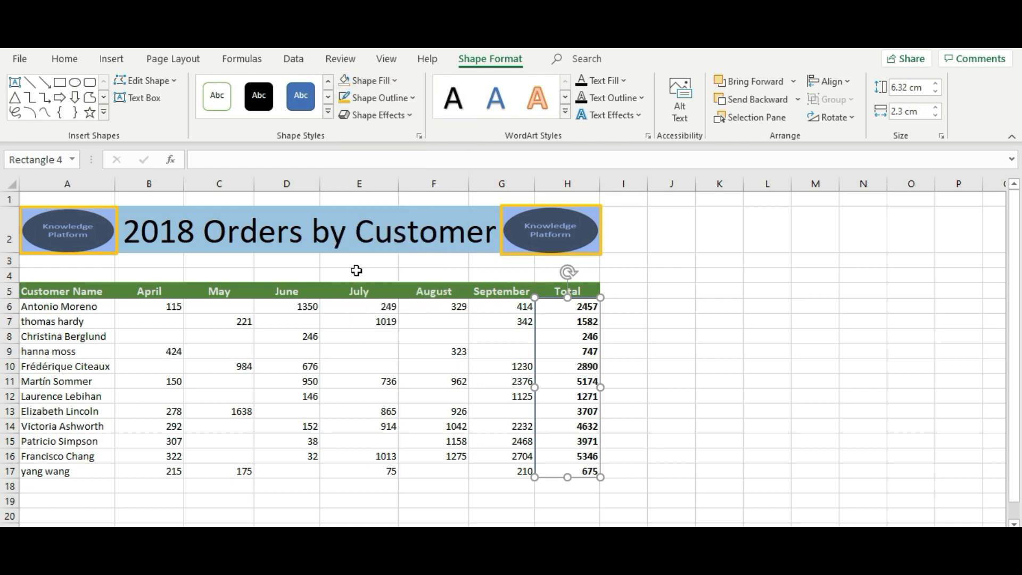
key(Escape)
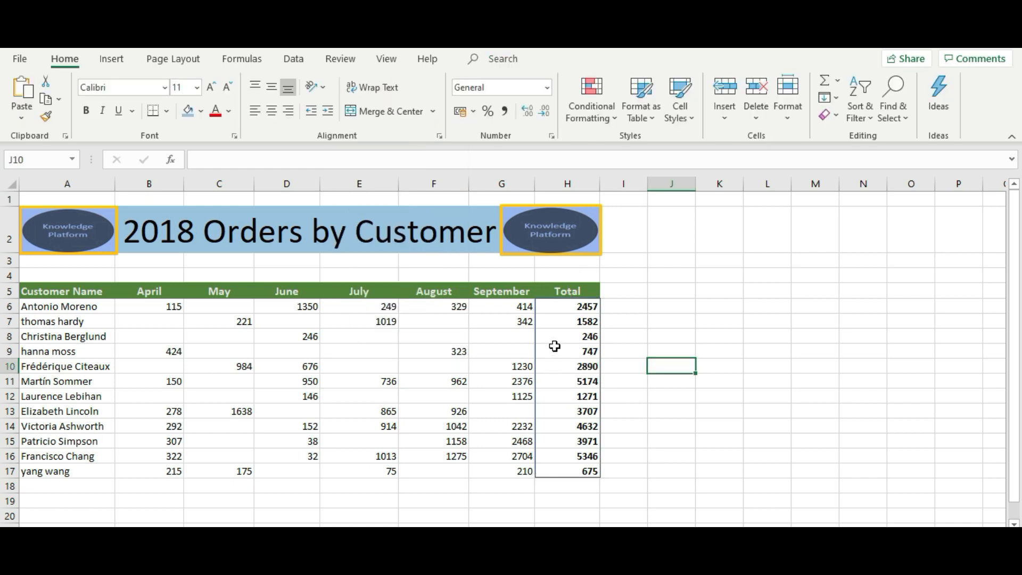
Step: Give the rectangle a red outline with 3 pt weight
click(577, 341)
click(577, 344)
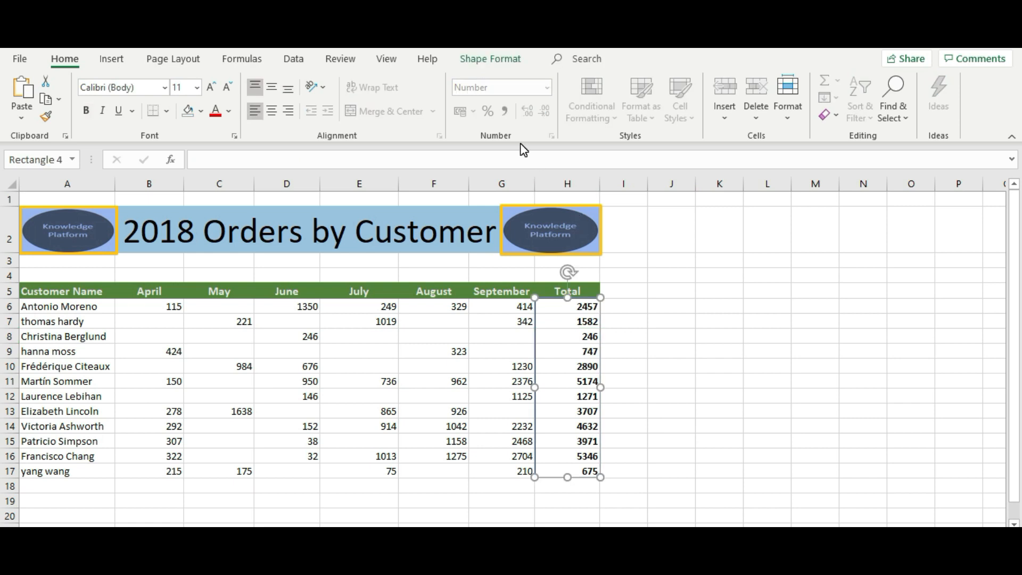
click(491, 61)
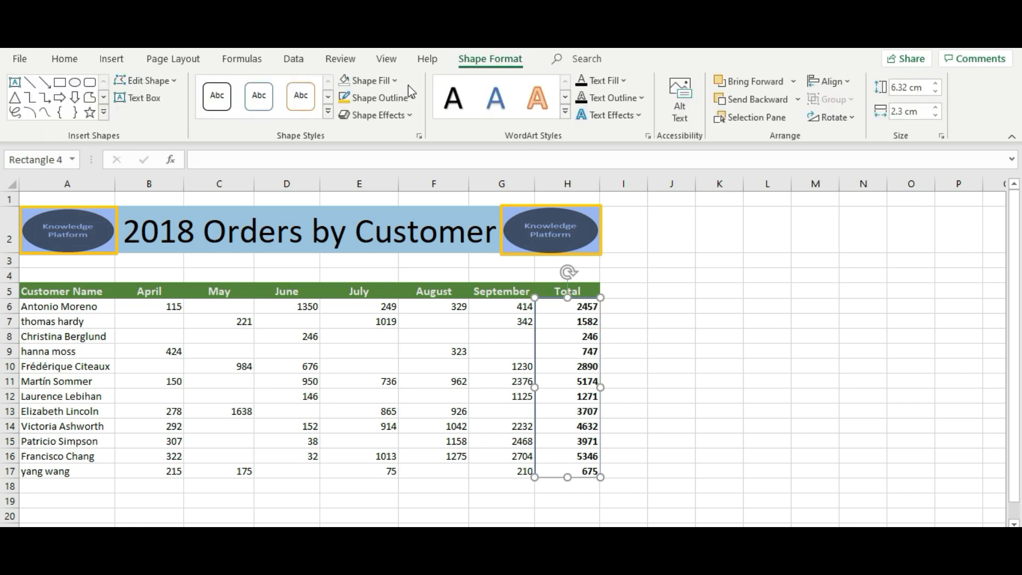
click(413, 99)
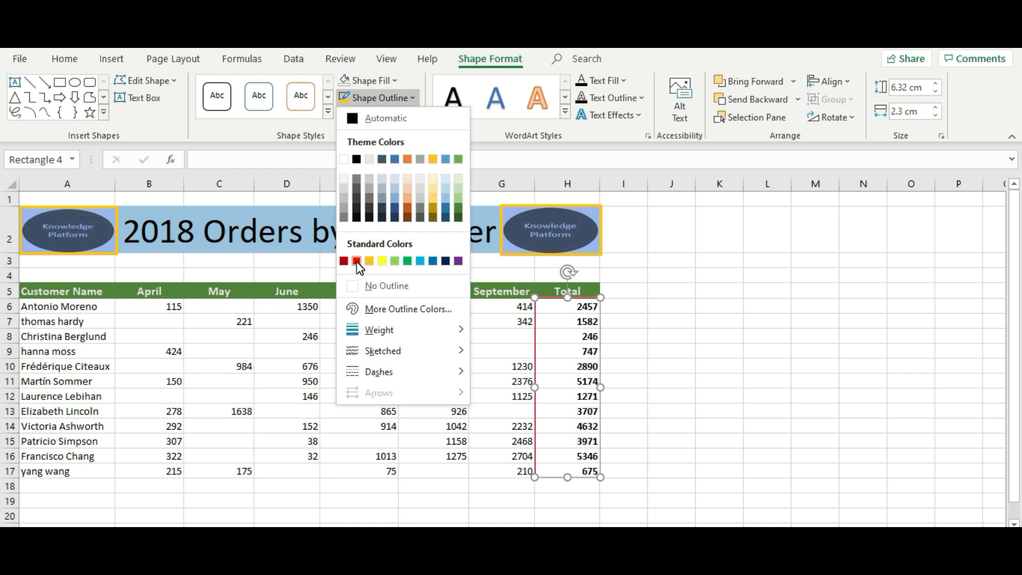
click(356, 260)
click(412, 99)
mouse_move(386, 332)
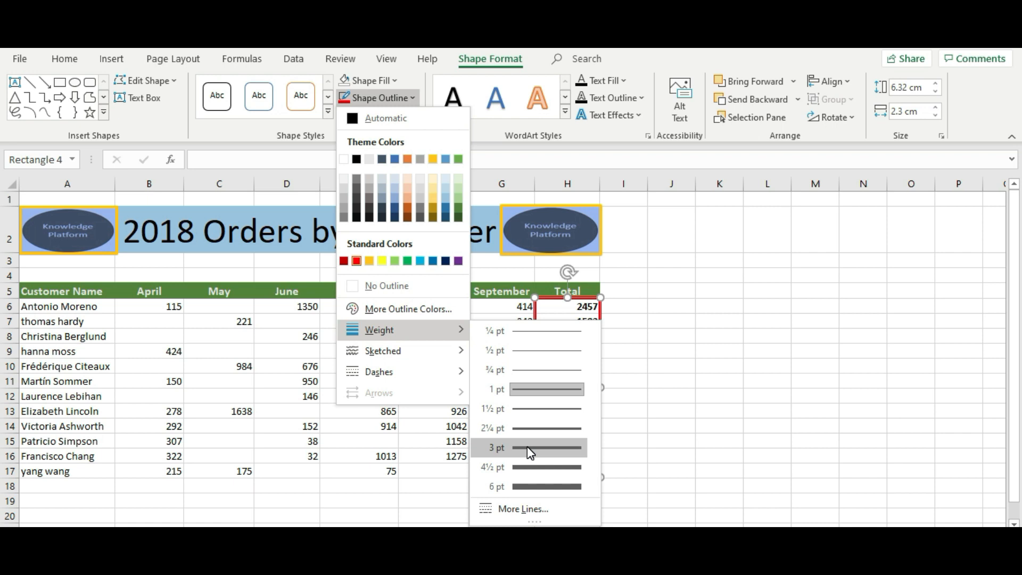
click(531, 448)
click(772, 289)
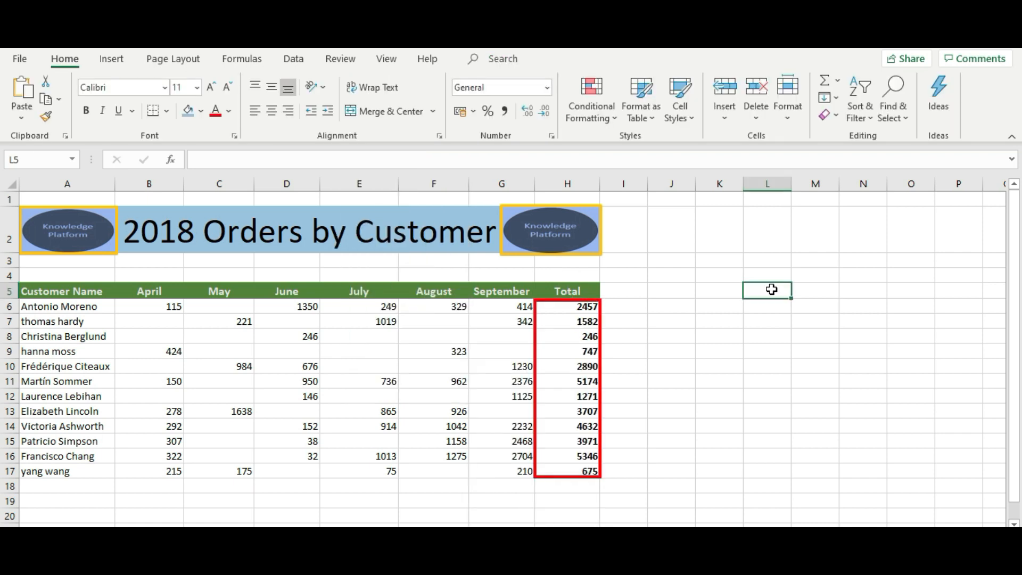
Step: Draw a Smiley Face shape to the right of the orders table
click(109, 61)
click(187, 114)
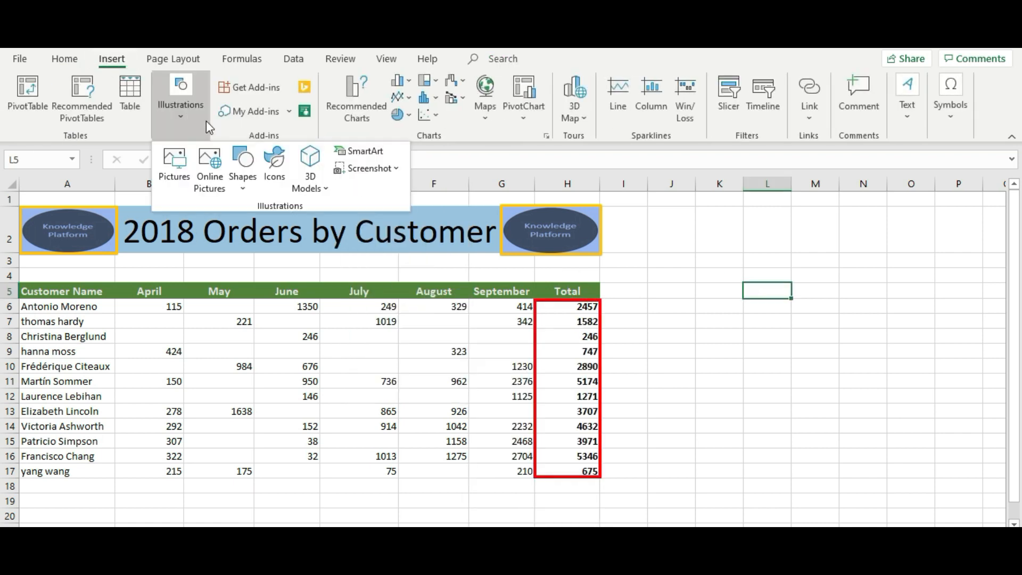
click(243, 176)
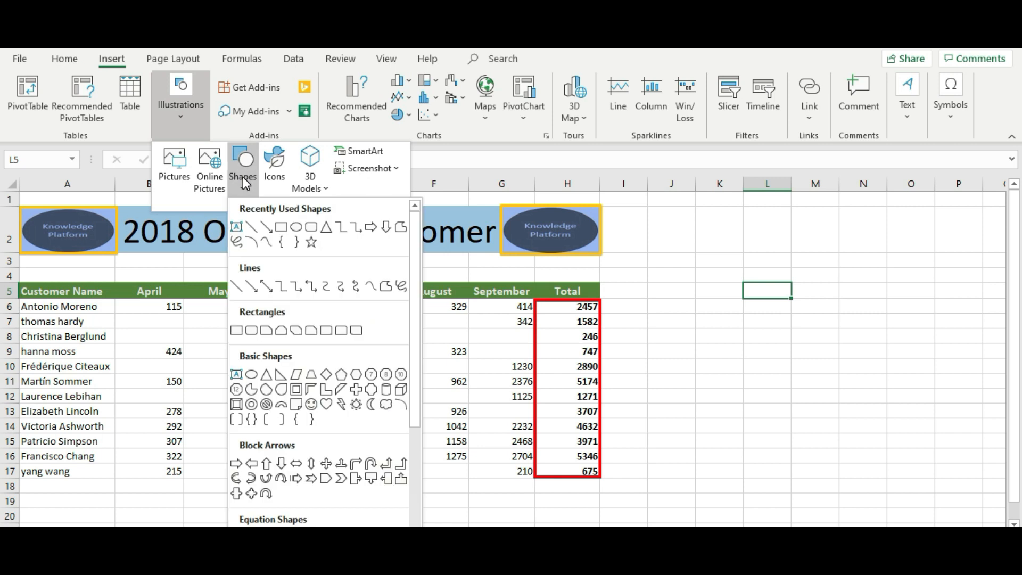
click(311, 406)
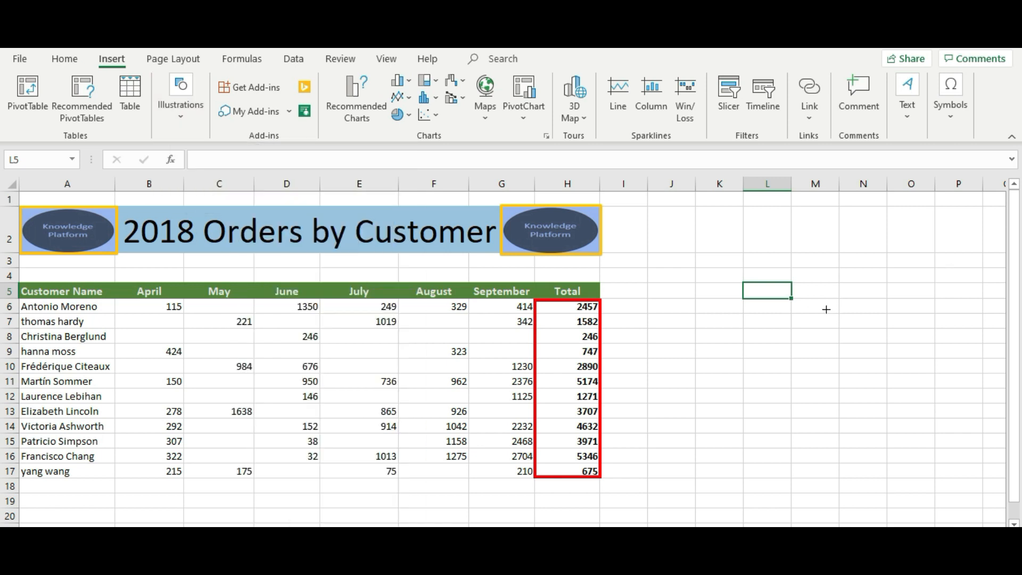
click(871, 285)
drag(909, 350, 887, 329)
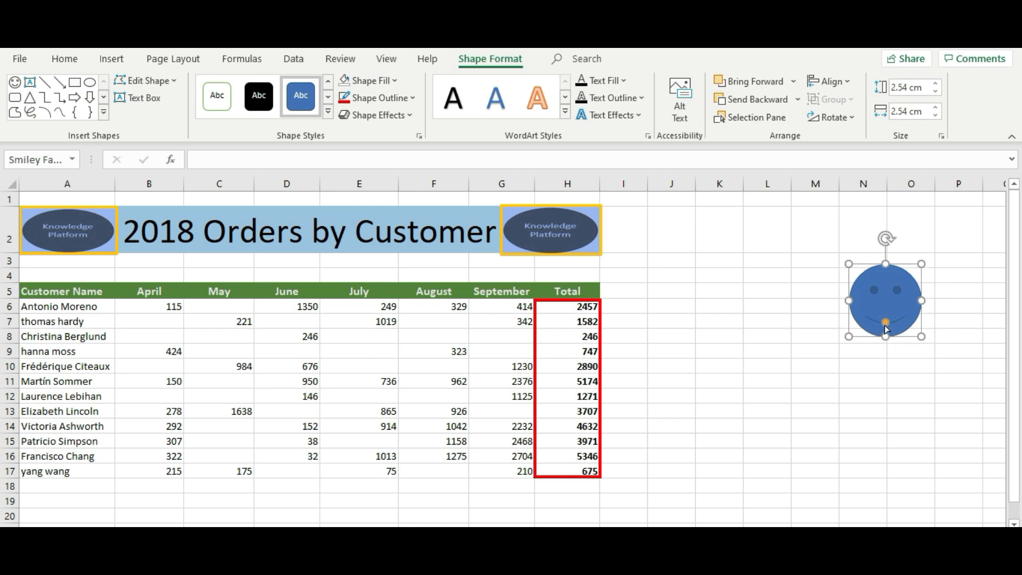
Step: Drag the smiley's mouth handle until the face frowns, leaving it selected
drag(885, 324, 884, 317)
drag(886, 318, 886, 325)
click(904, 394)
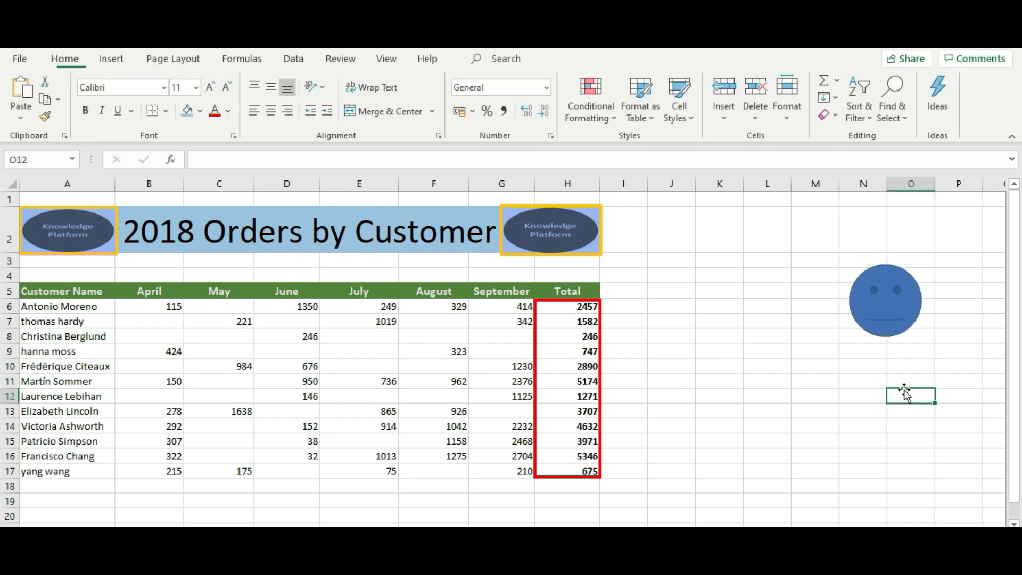
click(886, 321)
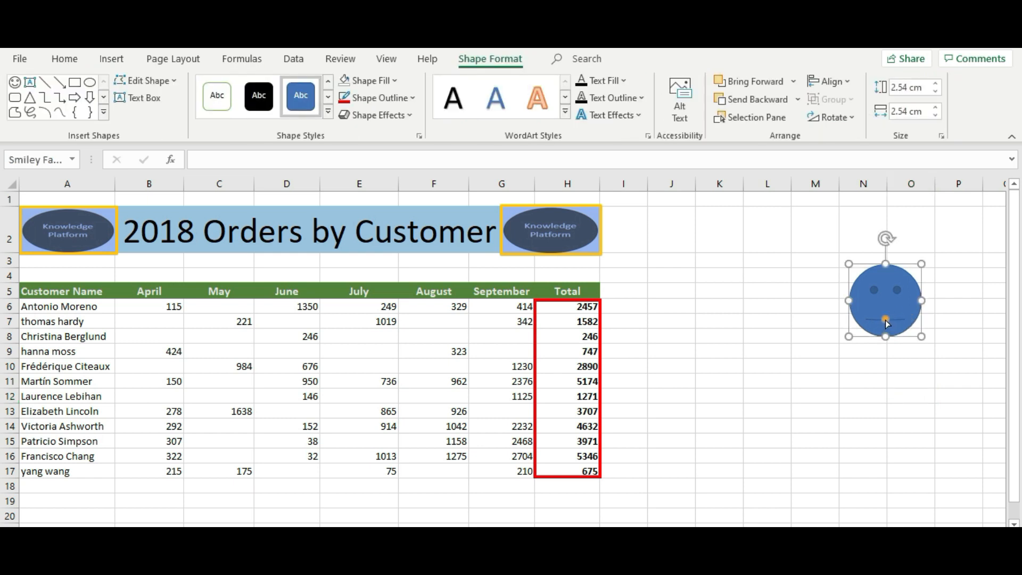
drag(886, 321, 885, 316)
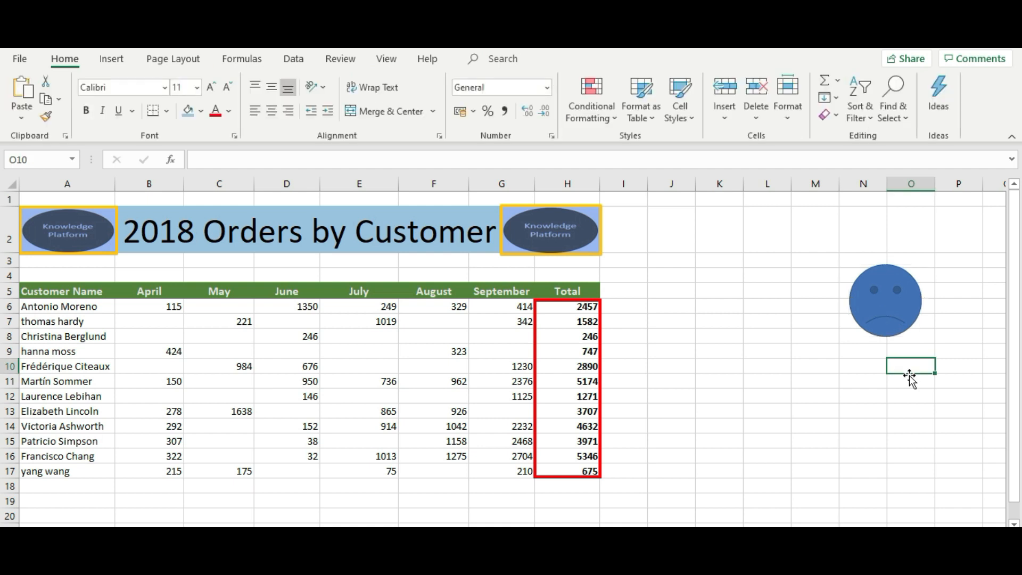
click(880, 309)
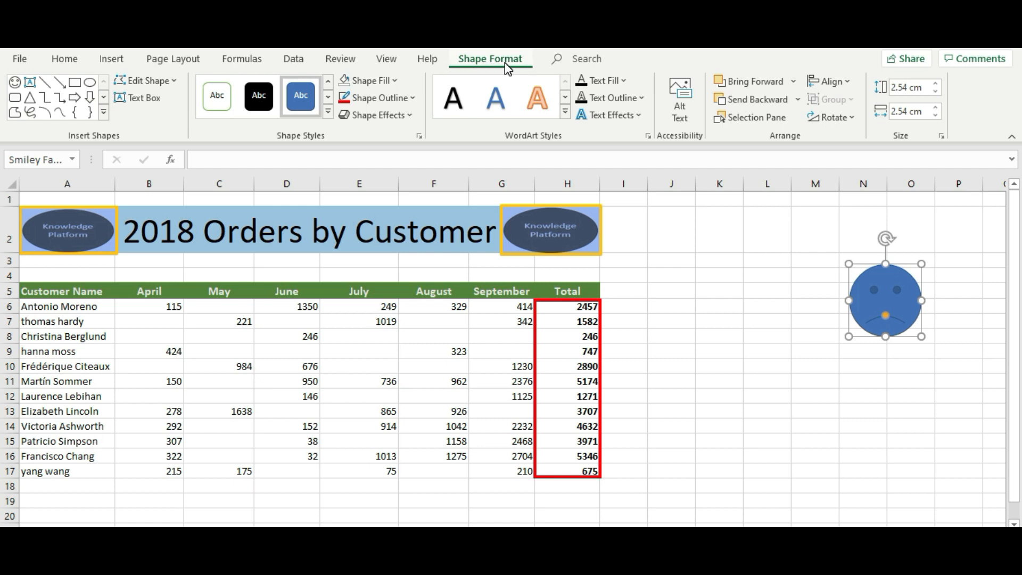
Step: Set the smiley face to No Fill with a yellow outline weighted 4½ pt
click(397, 82)
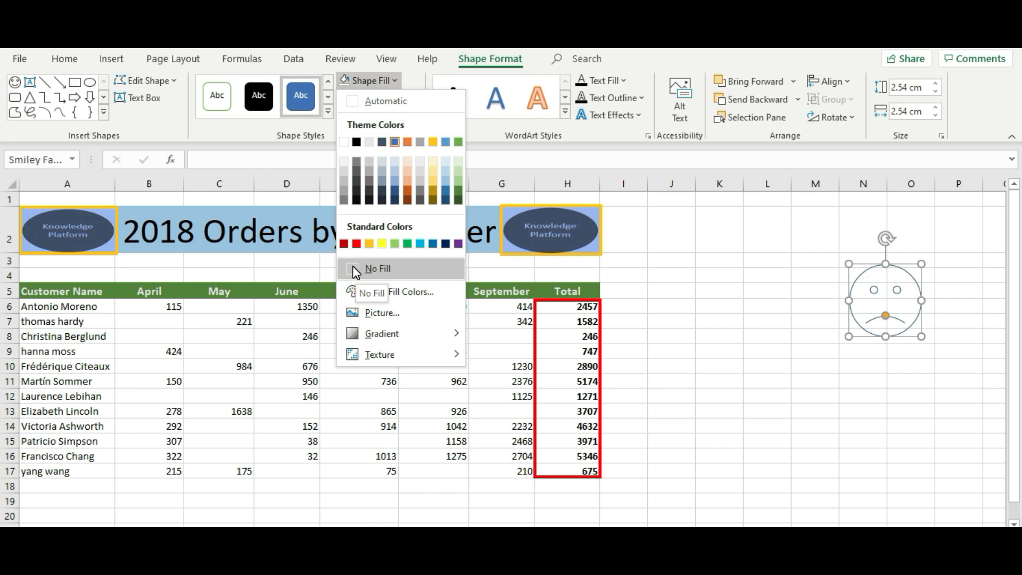
click(353, 267)
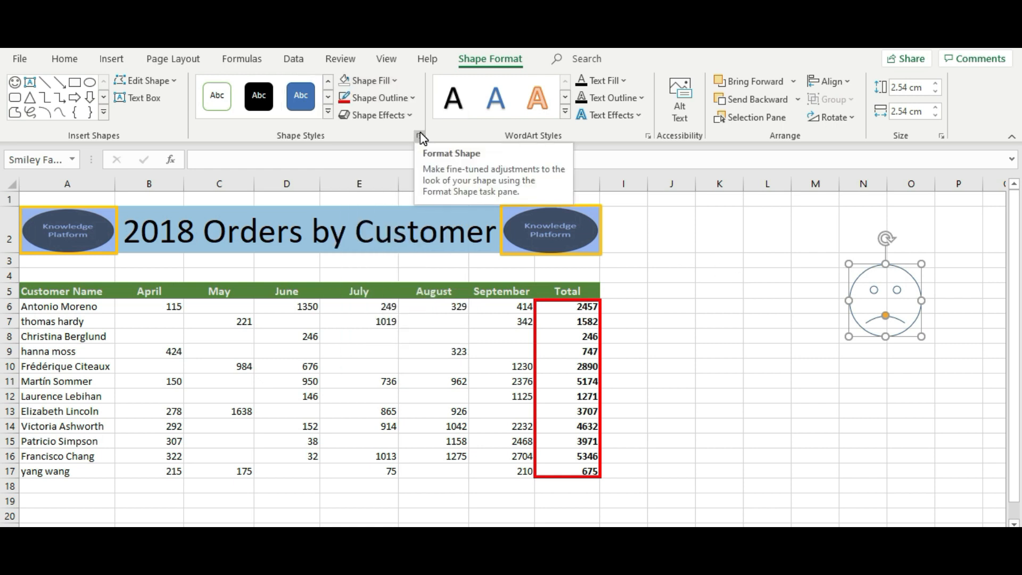
click(412, 98)
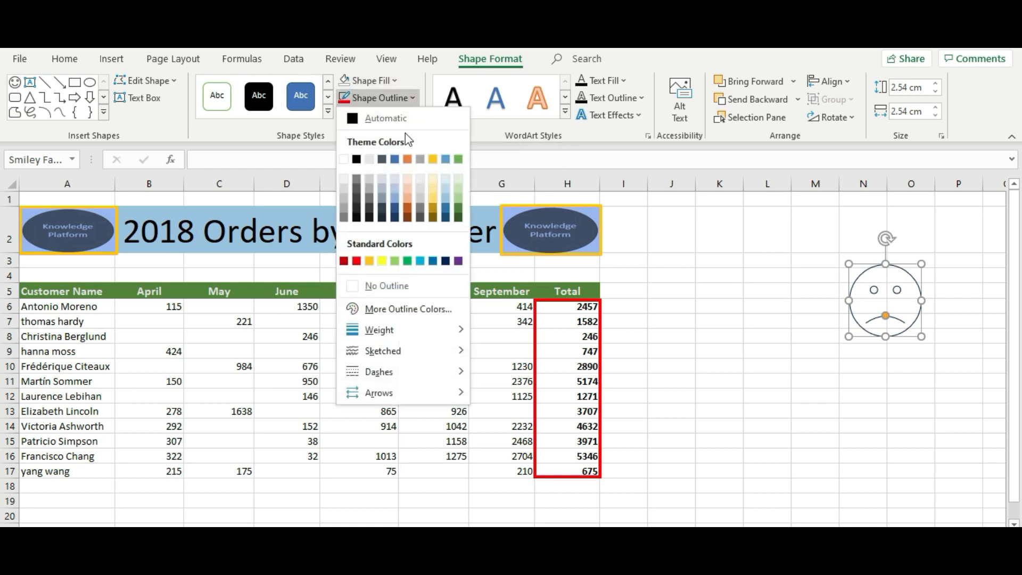
click(382, 261)
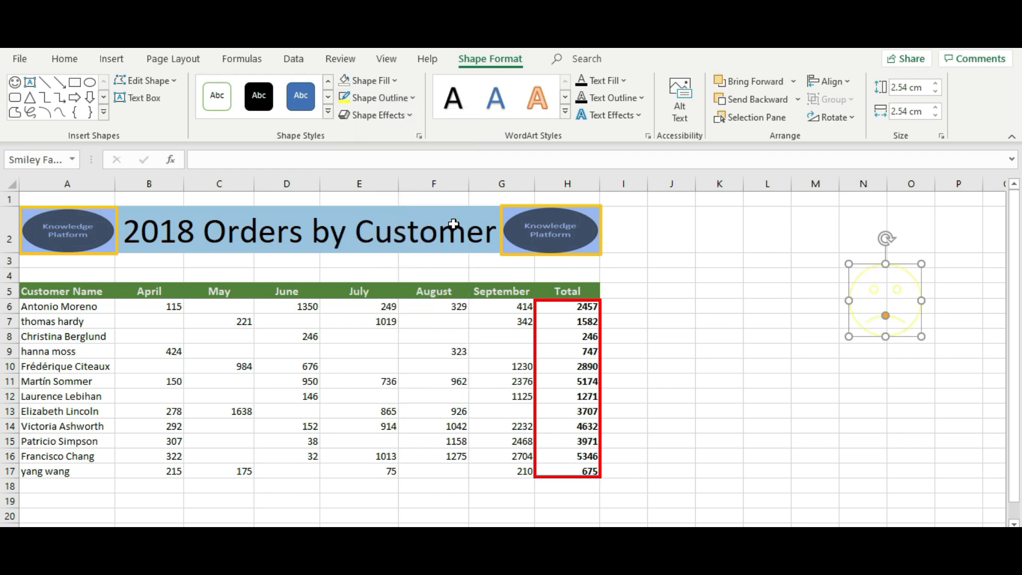
click(415, 103)
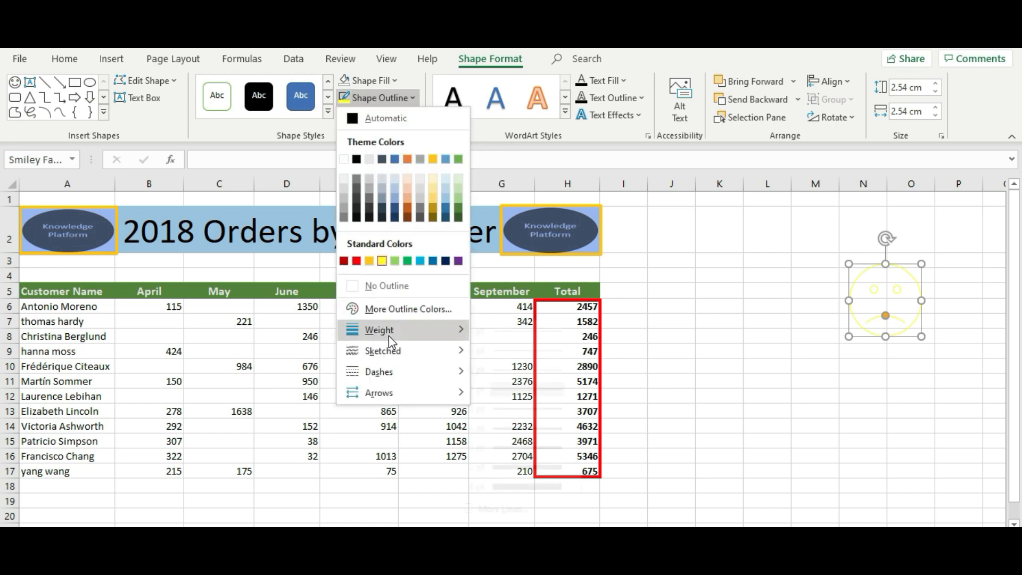
mouse_move(389, 335)
click(525, 468)
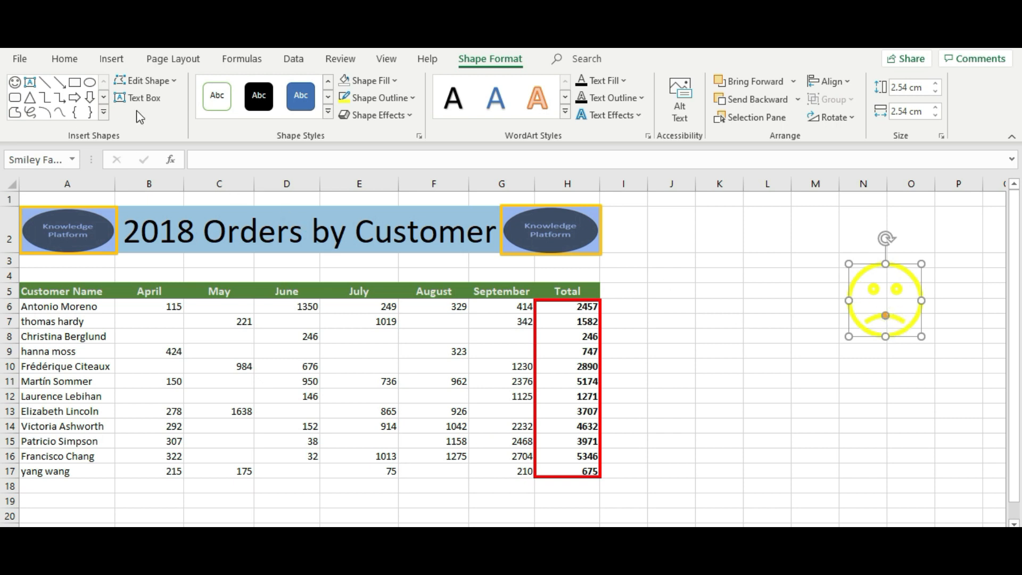
click(111, 60)
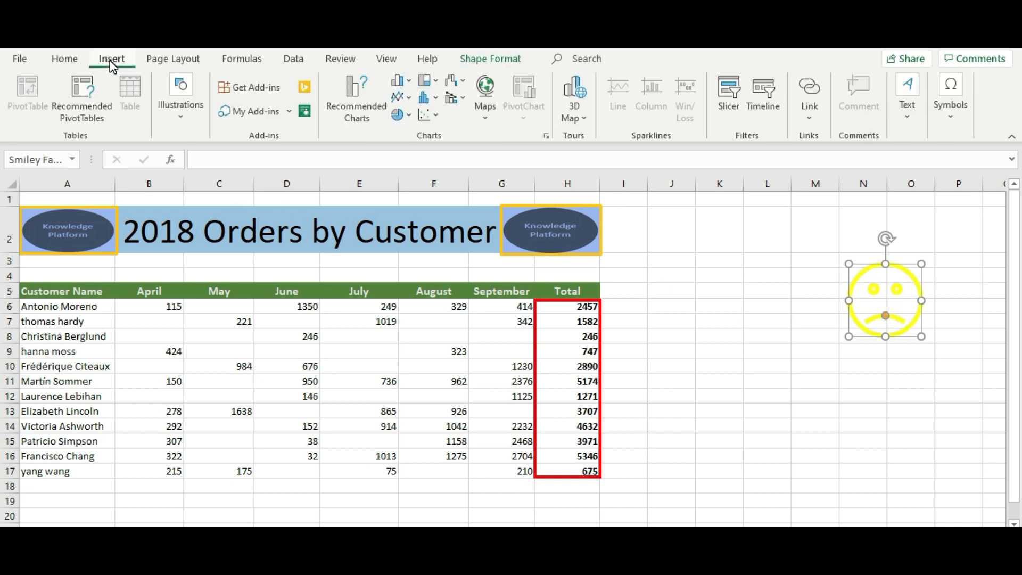
Step: Draw a Left Arrow block shape between the Total column and the smiley
click(171, 119)
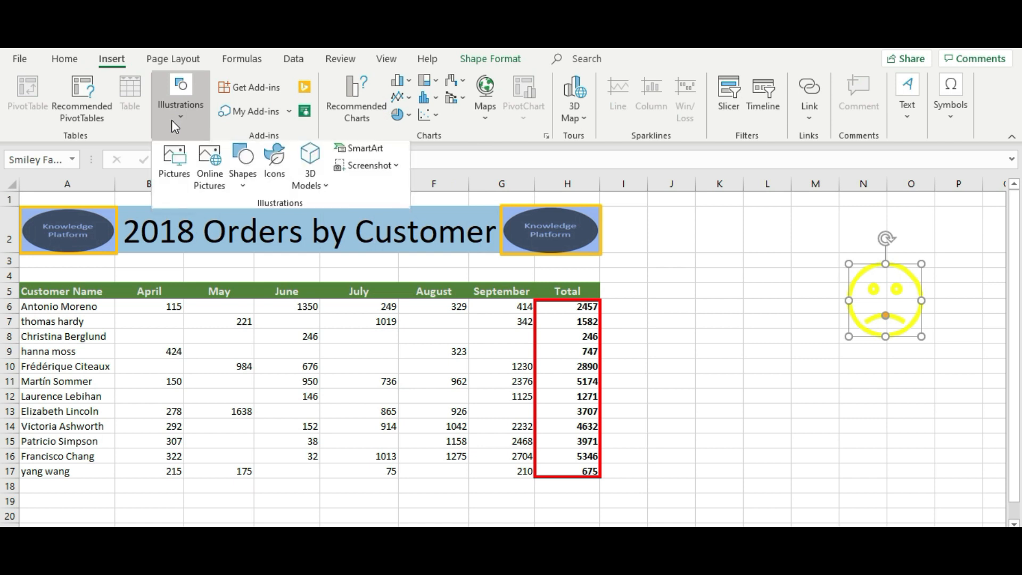
click(243, 177)
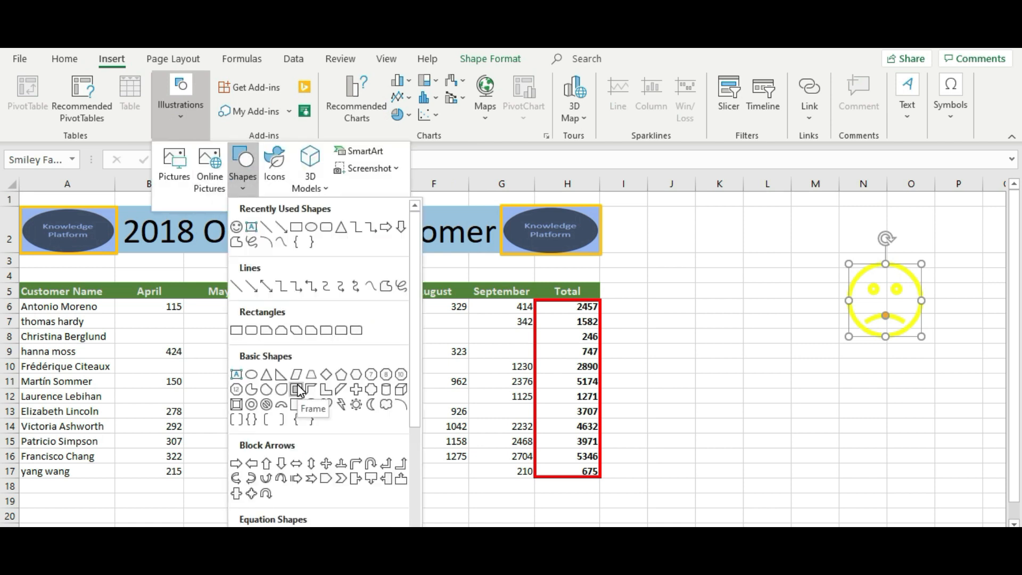
click(251, 463)
mouse_move(762, 294)
mouse_down()
mouse_move(838, 334)
mouse_move(723, 298)
mouse_up()
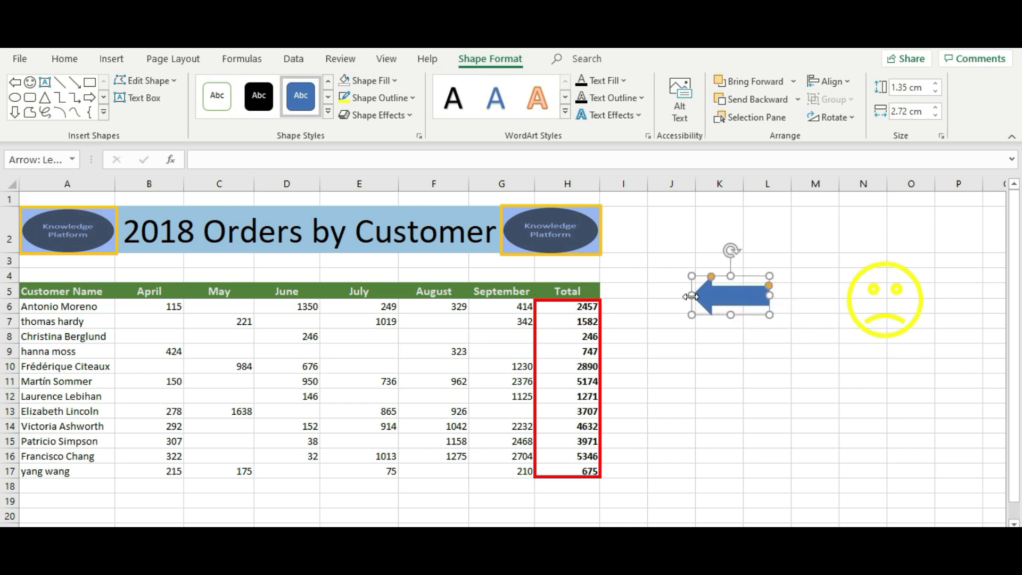
Step: Thin the arrow's shaft, lengthen the arrowhead and widen the arrow to 6.17 cm
drag(691, 296, 631, 299)
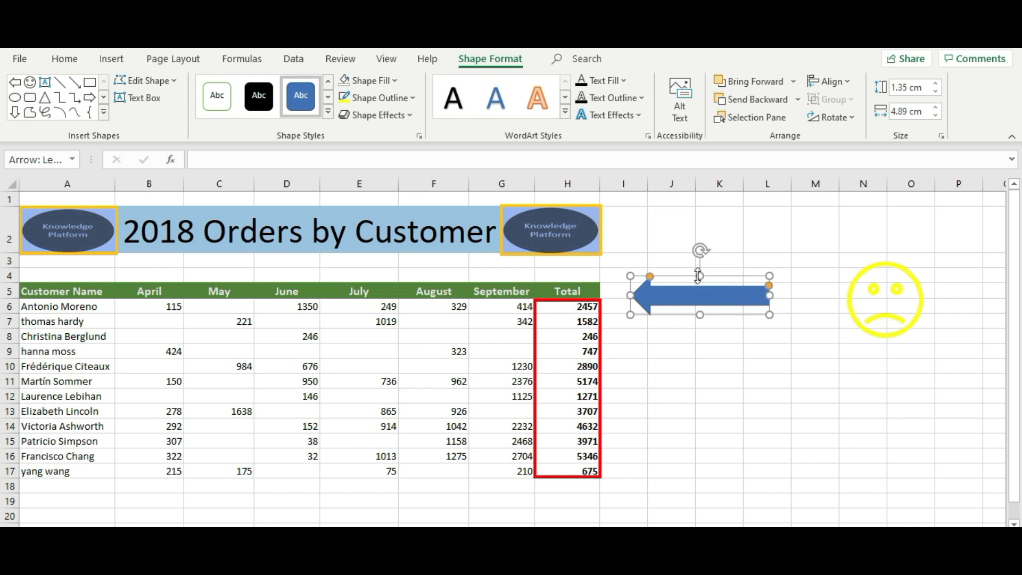
mouse_move(698, 276)
mouse_down()
mouse_move(689, 233)
mouse_move(696, 276)
mouse_up()
drag(770, 290, 772, 296)
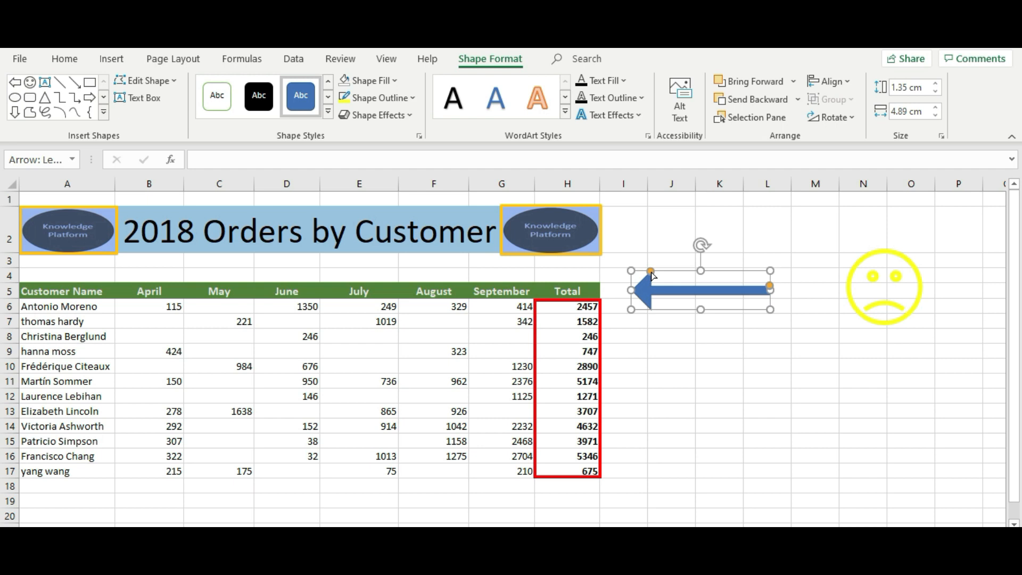
drag(652, 272, 677, 272)
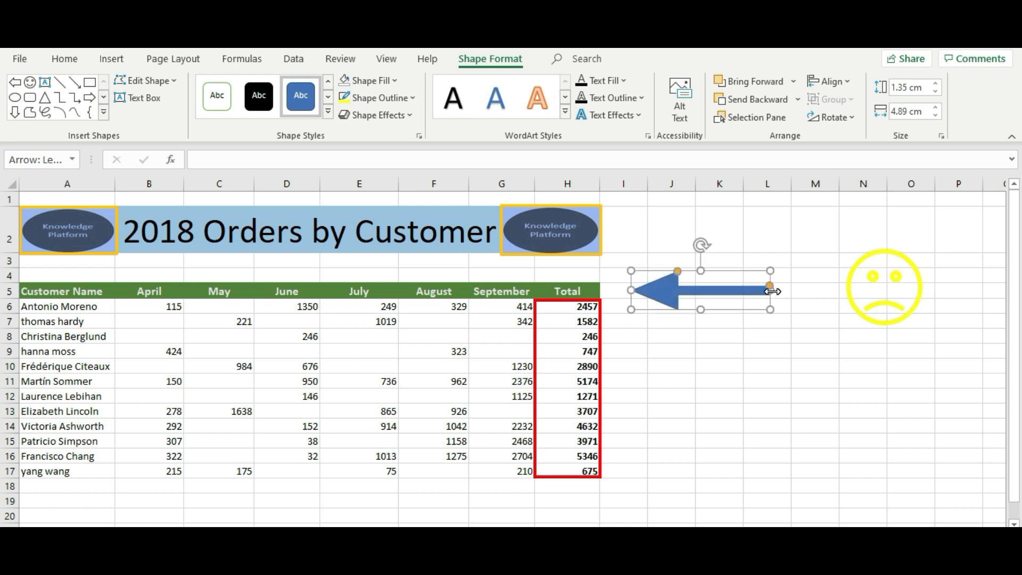
drag(772, 291, 806, 290)
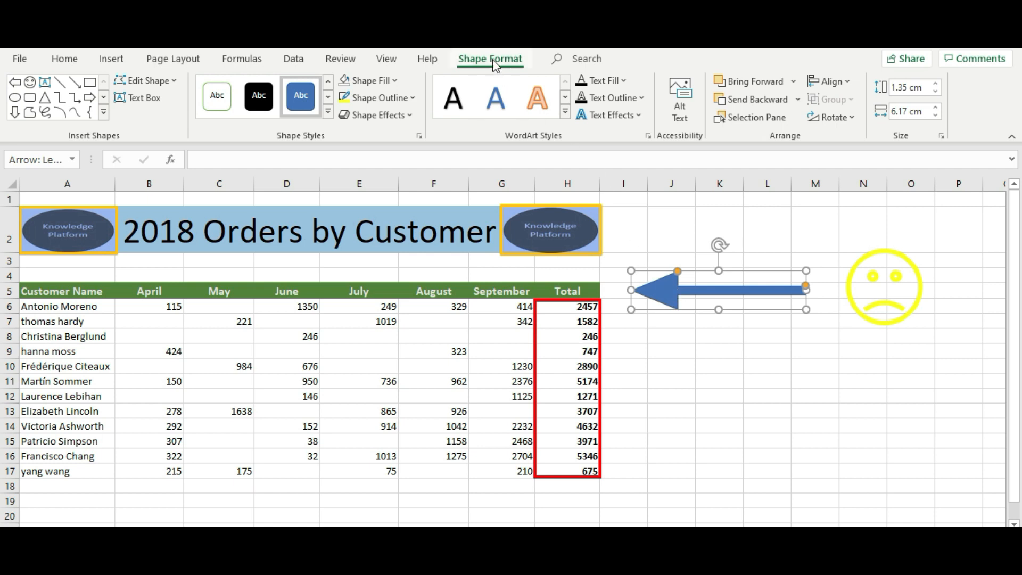
Step: Set the arrow to No Fill with a red outline weighted 3 pt
click(396, 81)
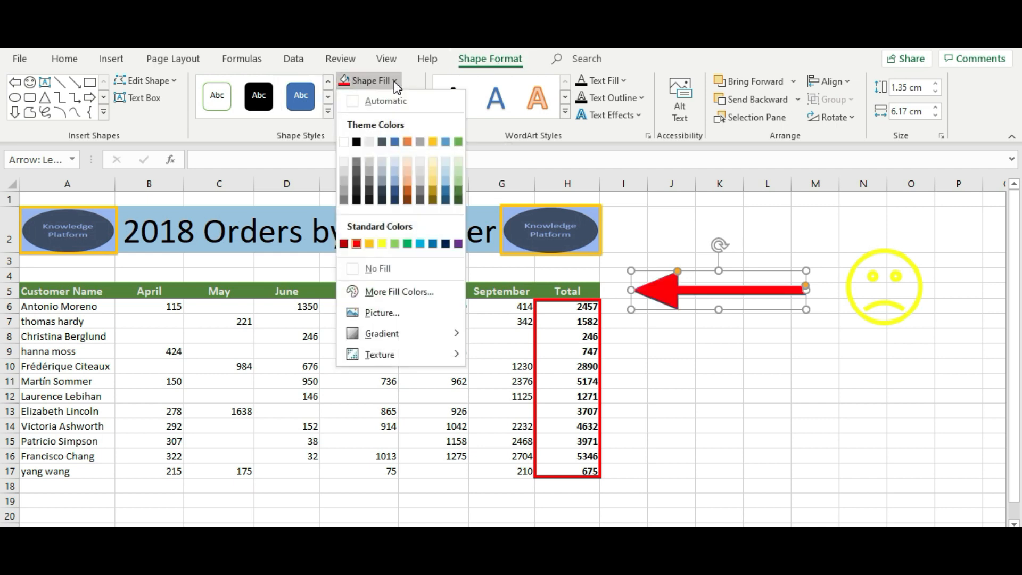
click(353, 270)
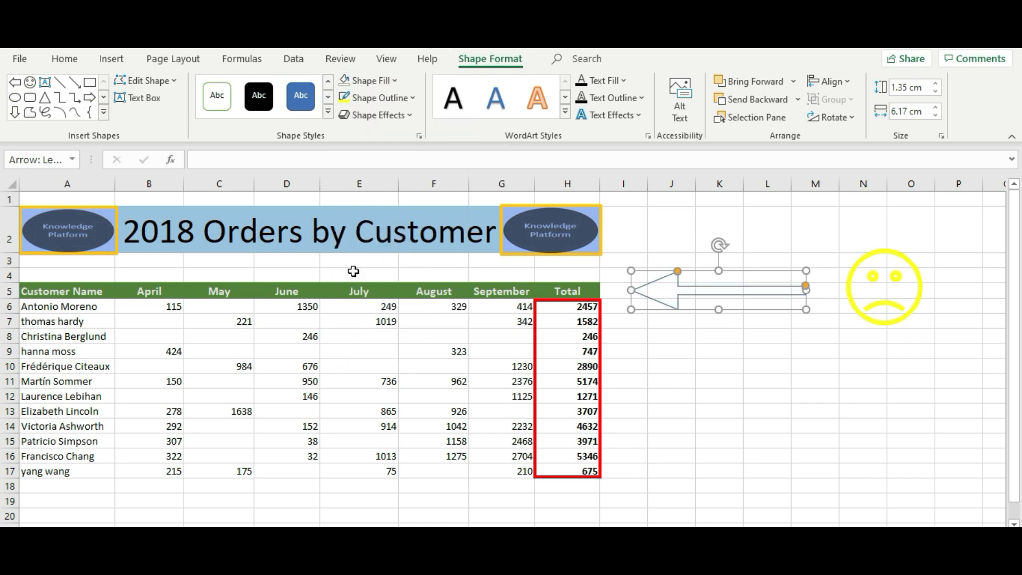
click(411, 98)
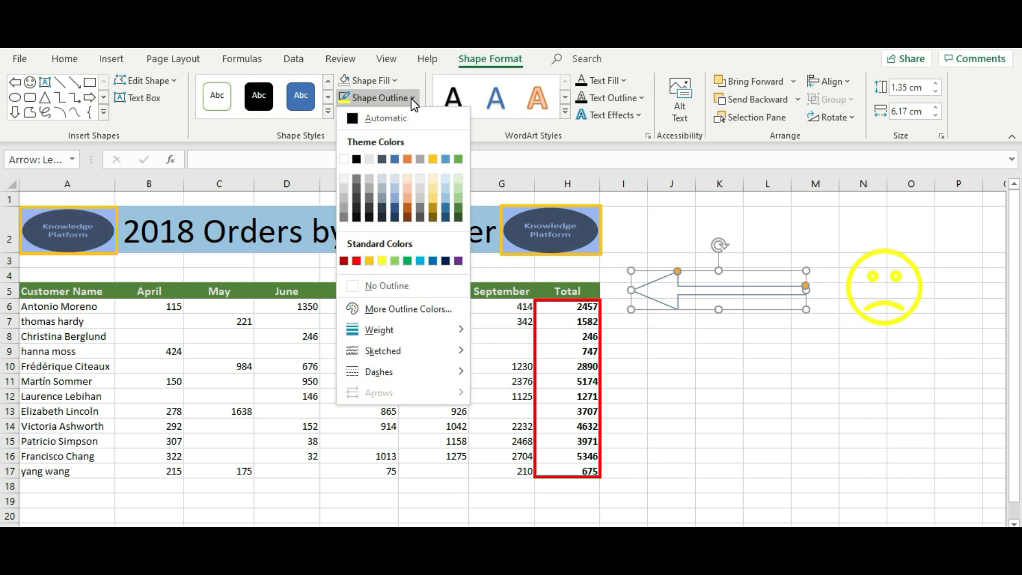
click(356, 262)
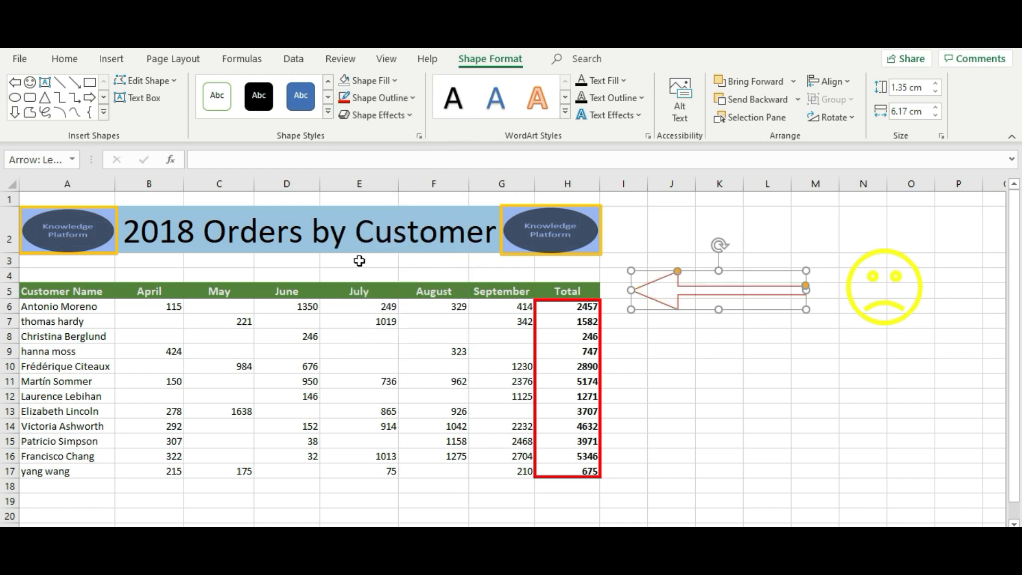
click(411, 98)
mouse_move(386, 335)
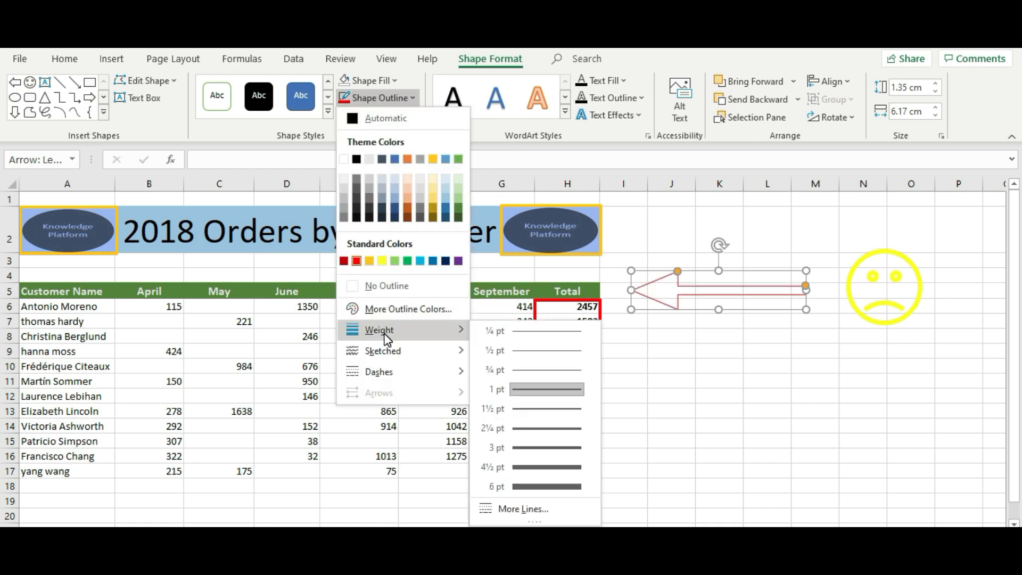
click(541, 448)
click(725, 373)
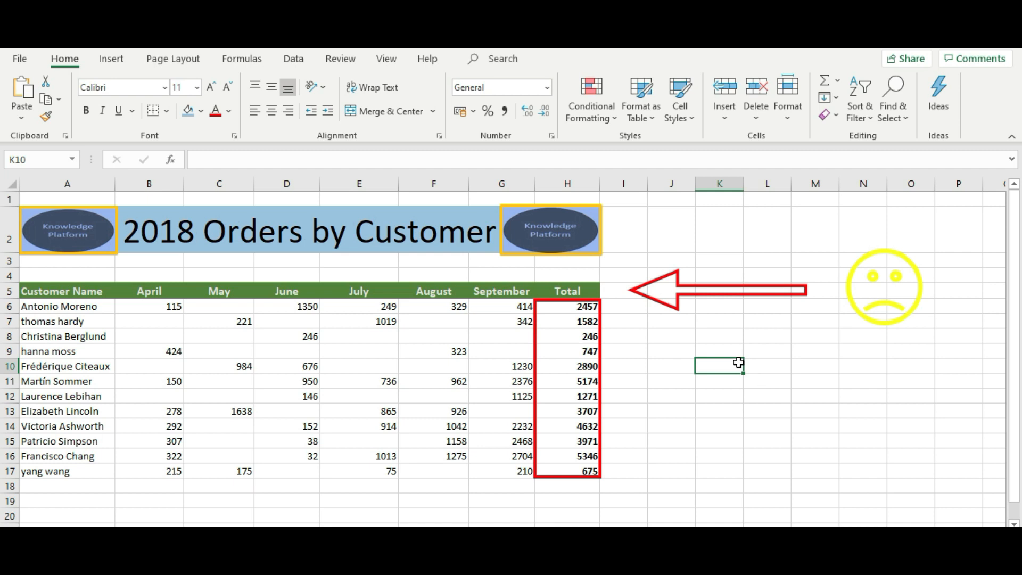
click(105, 62)
click(182, 109)
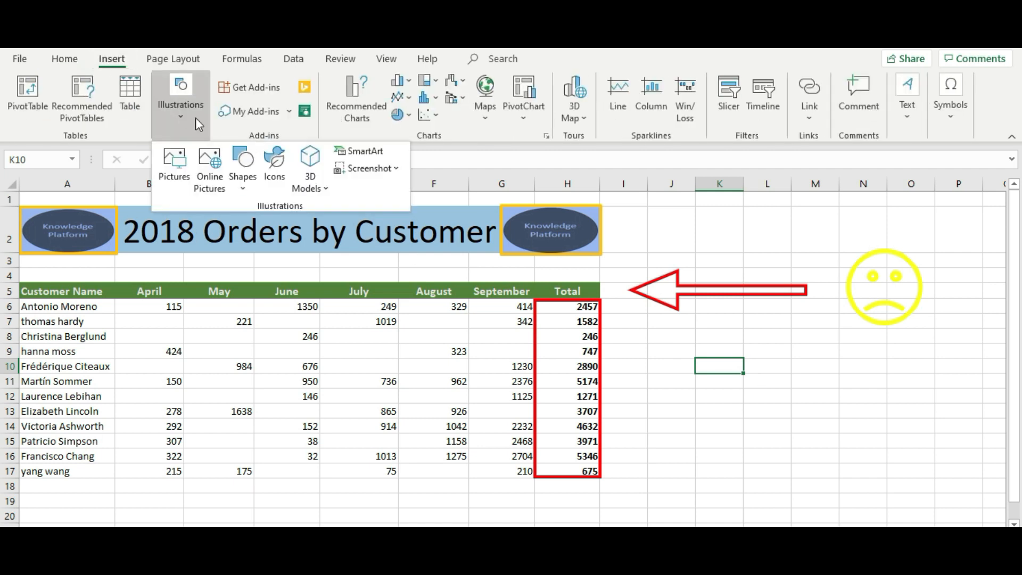
click(220, 163)
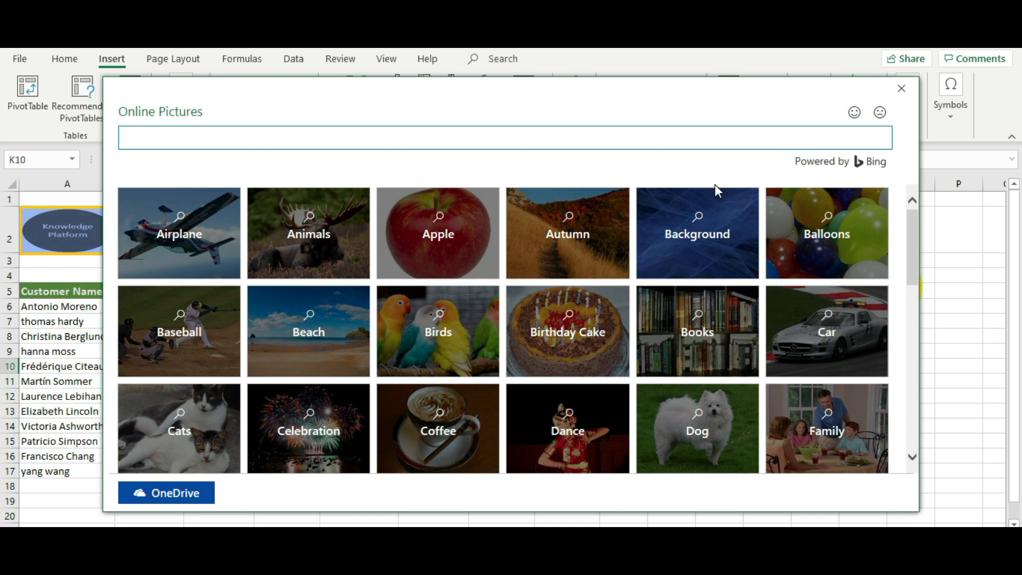
click(902, 88)
click(671, 395)
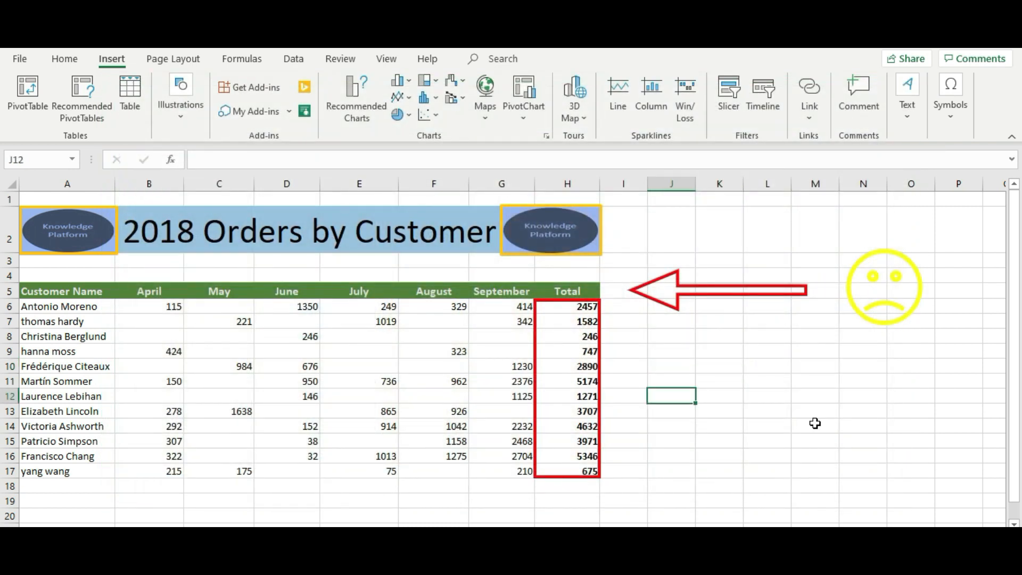